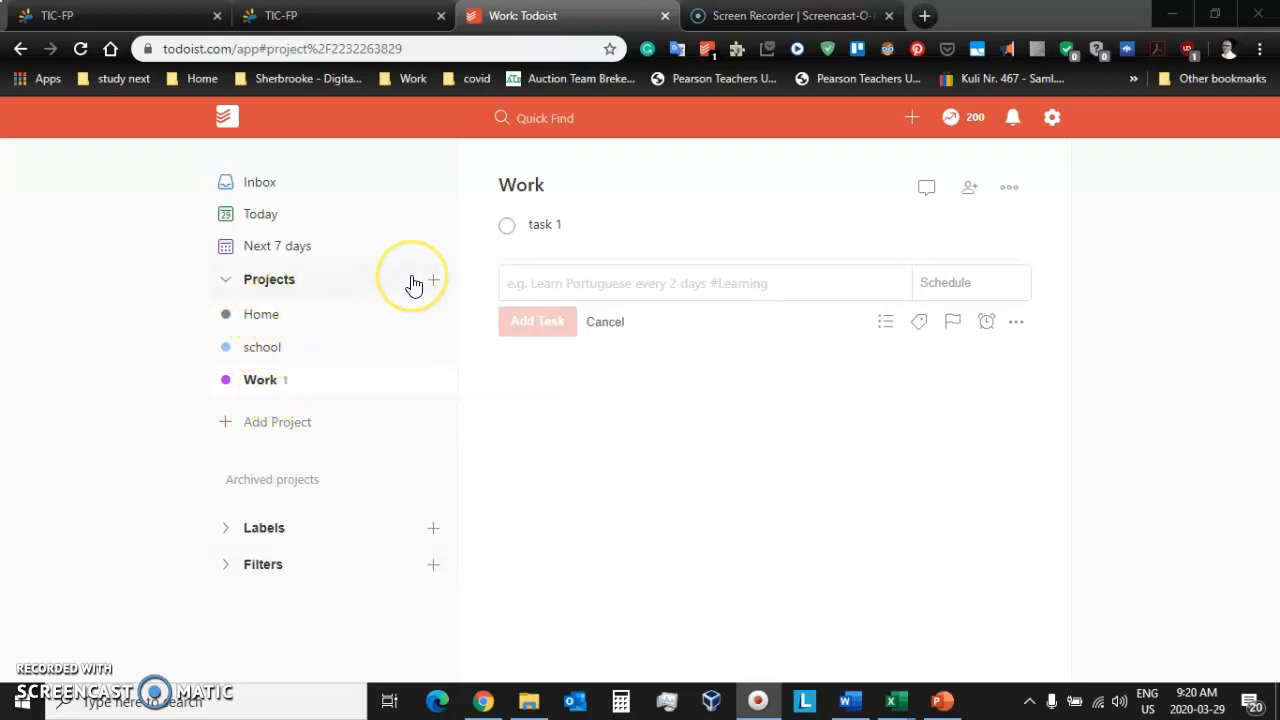
pyautogui.click(381, 297)
pyautogui.moveTo(438, 330)
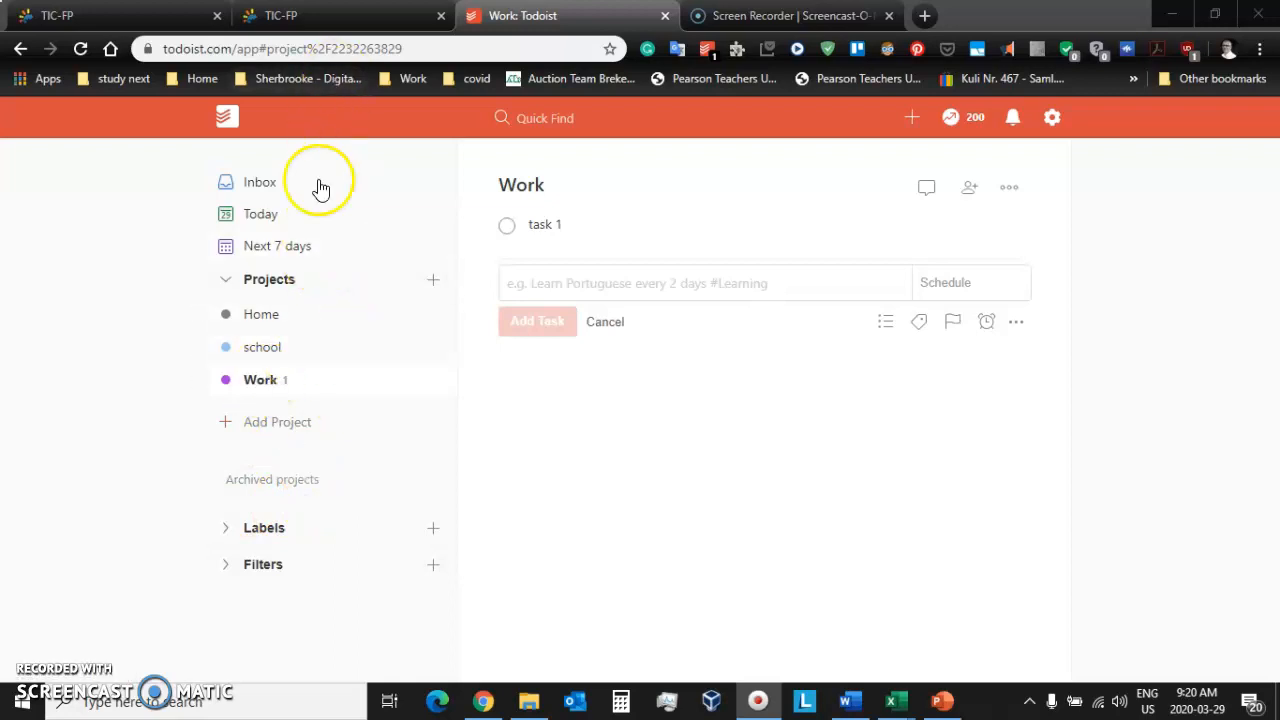
pyautogui.click(252, 316)
pyautogui.click(283, 347)
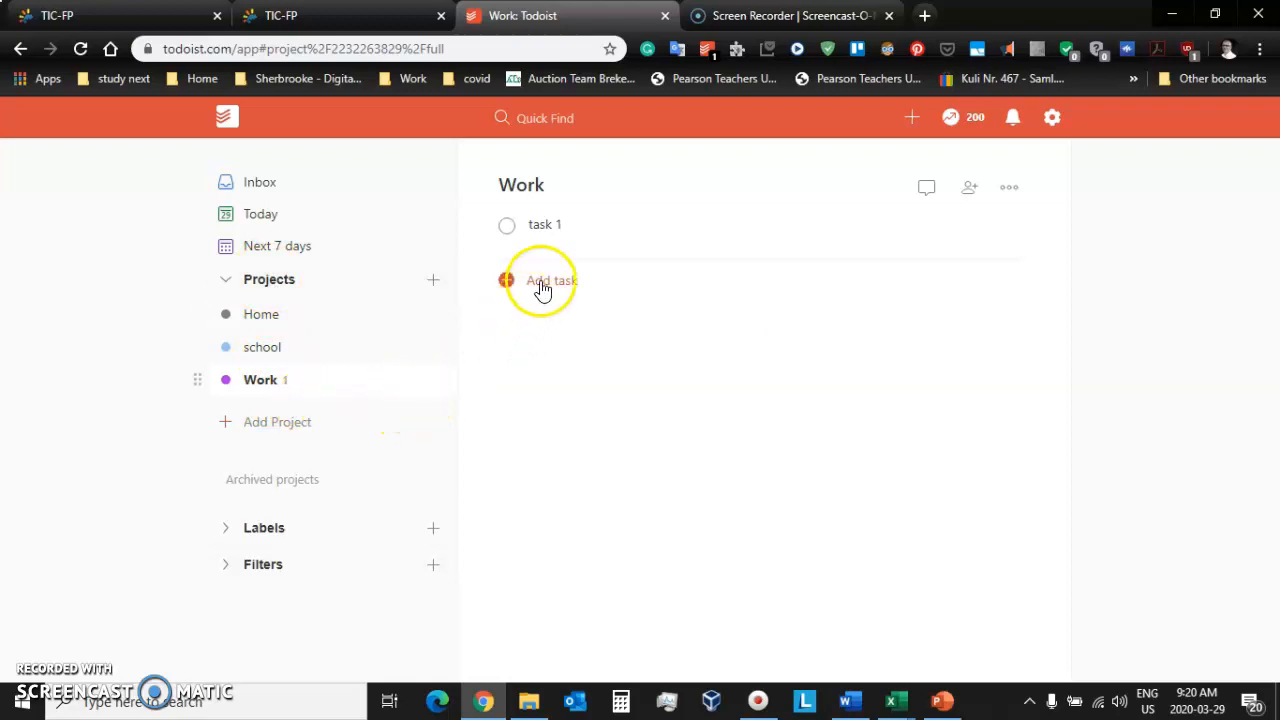
# Delete the Work project together with its task.
pyautogui.click(425, 388)
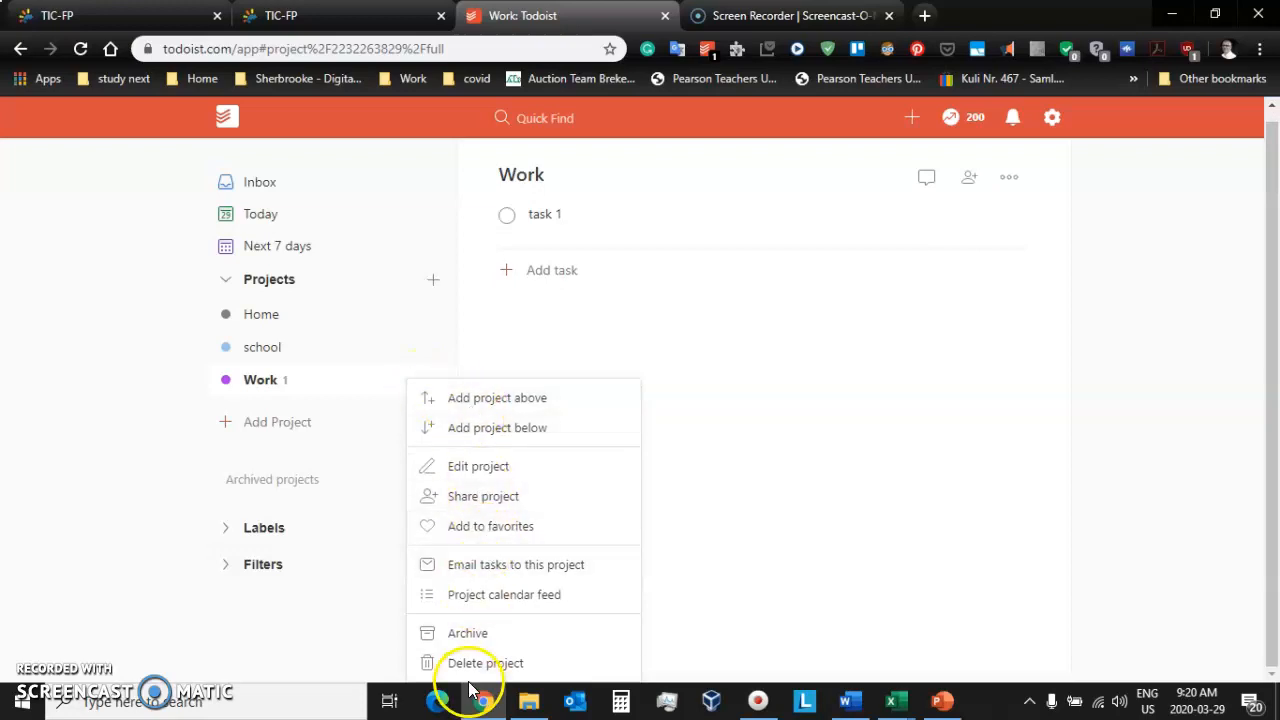
pyautogui.click(520, 664)
pyautogui.click(769, 309)
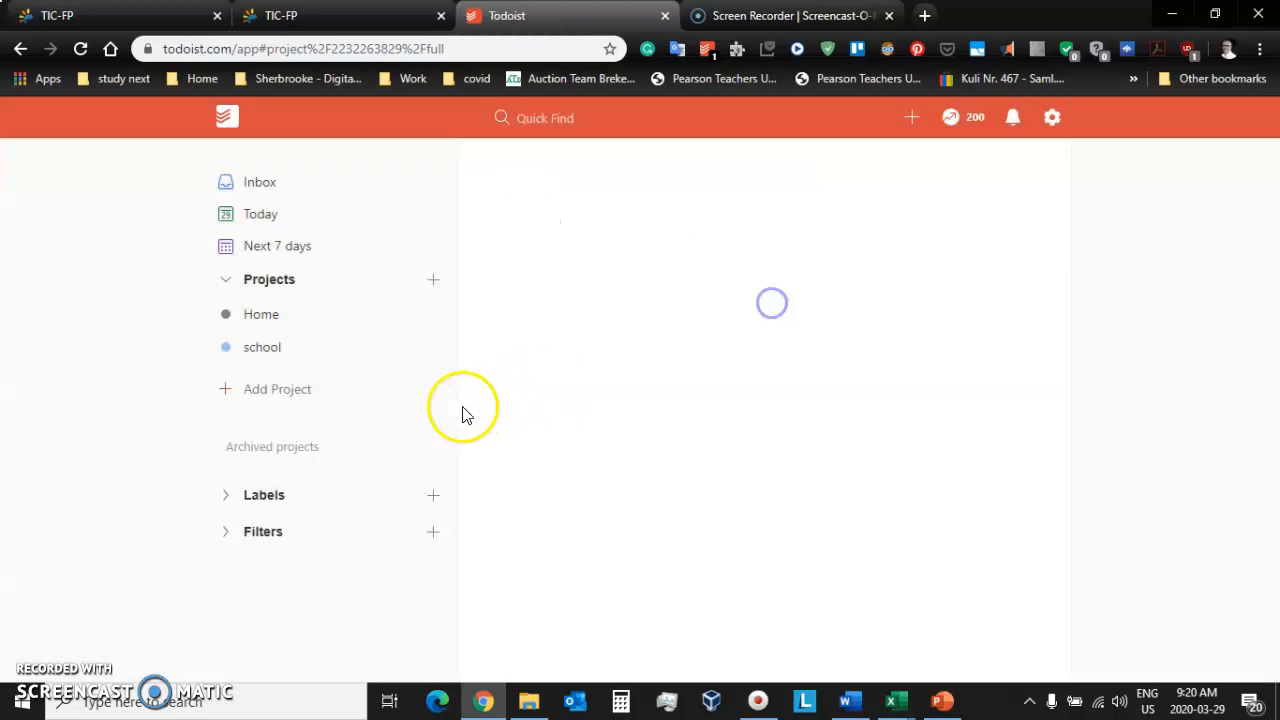
# Delete the school project from the project list.
pyautogui.click(290, 346)
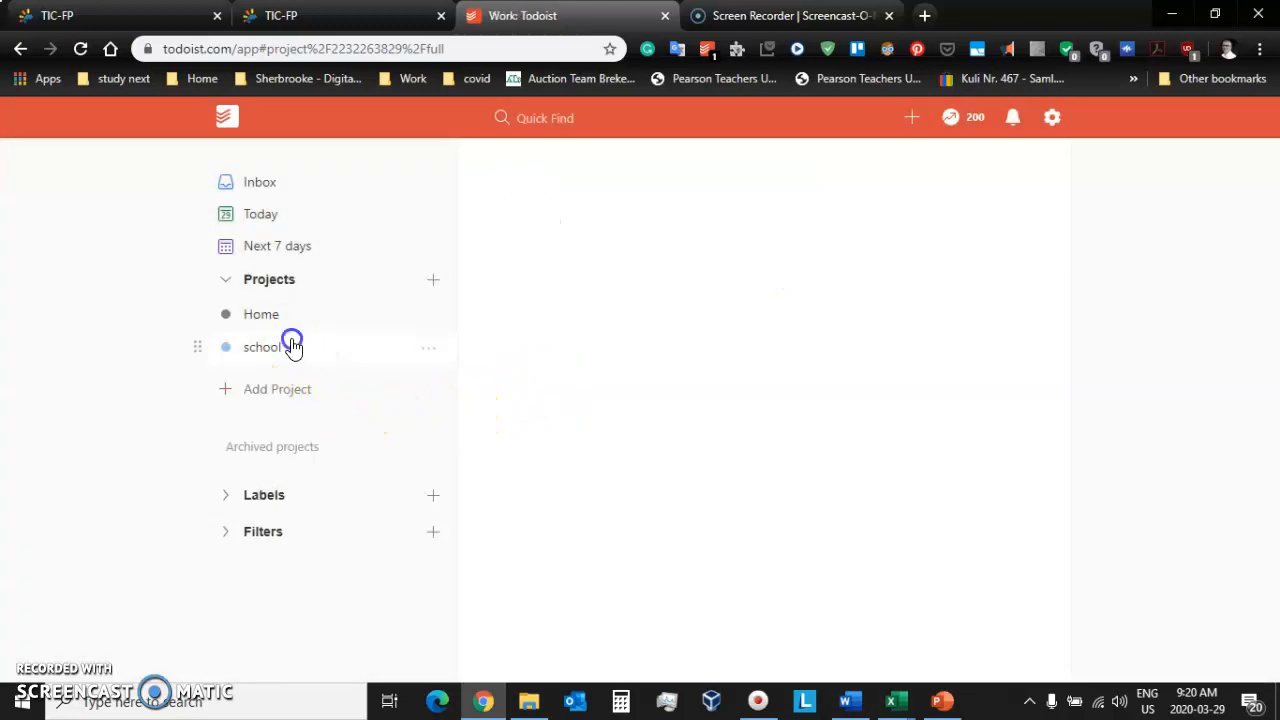
pyautogui.click(430, 352)
pyautogui.click(490, 645)
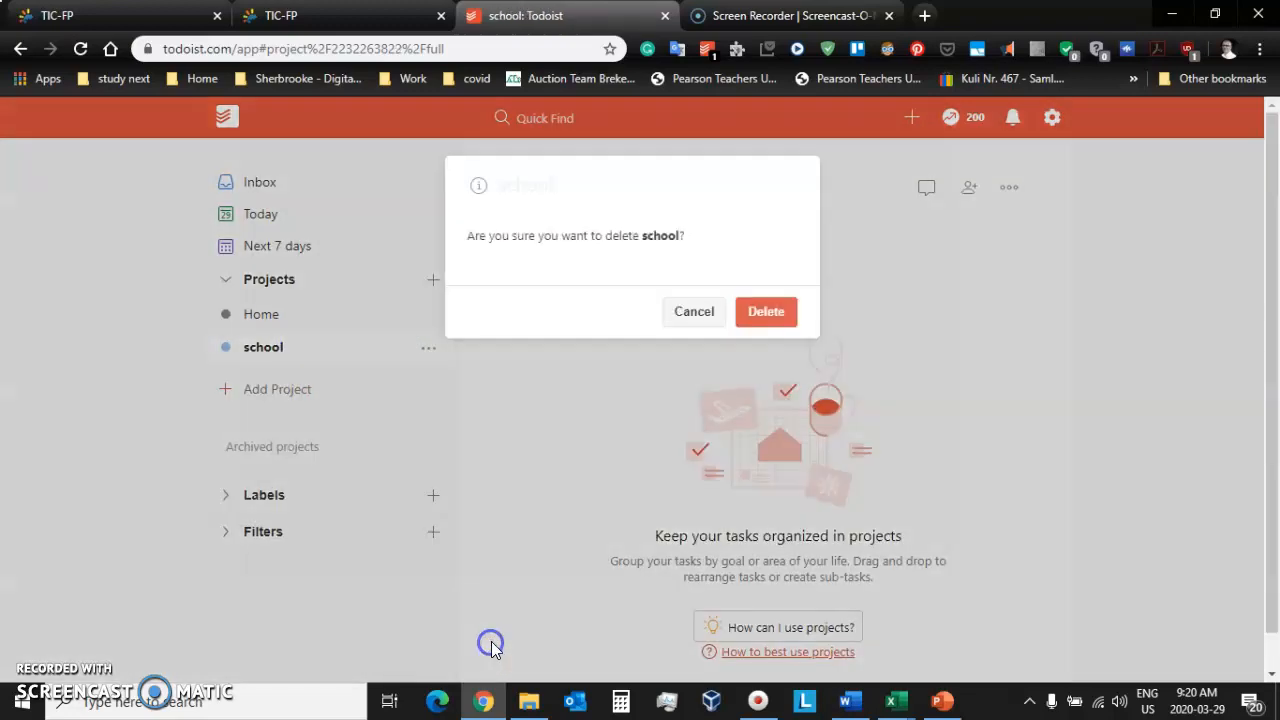
pyautogui.click(764, 316)
# Delete the Home project so that the project list is cleared.
pyautogui.click(282, 316)
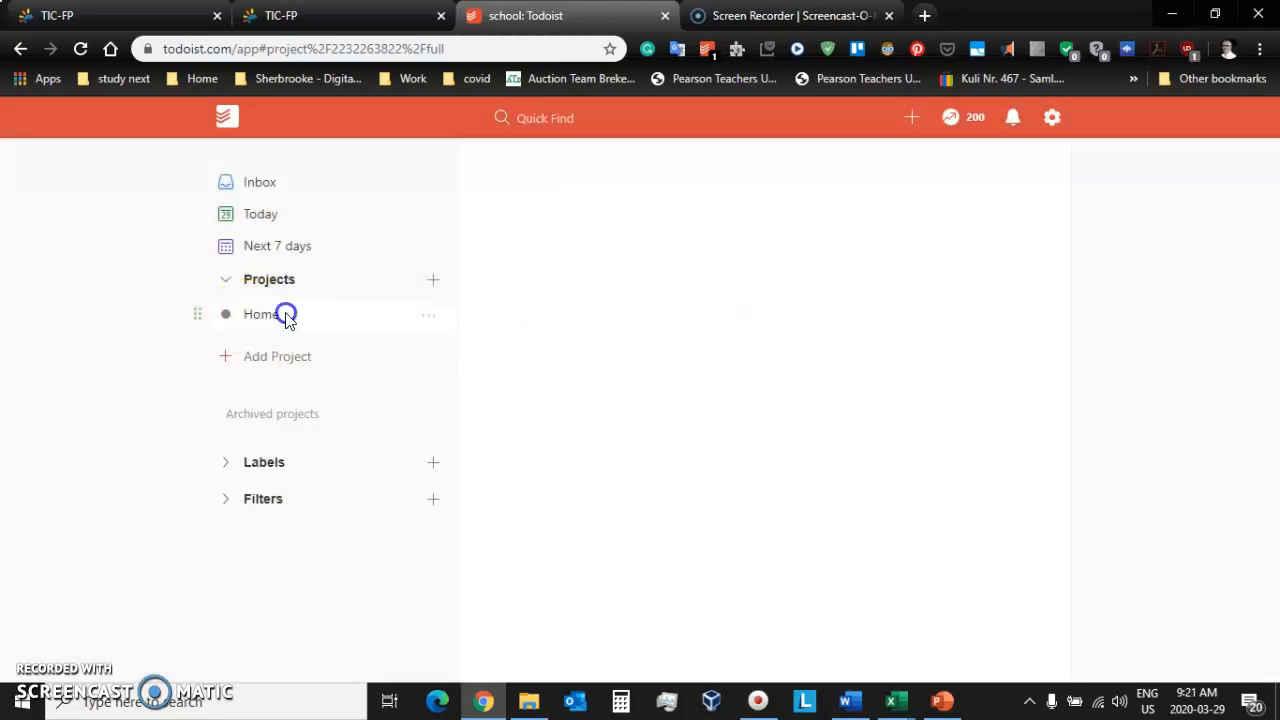
pyautogui.click(430, 318)
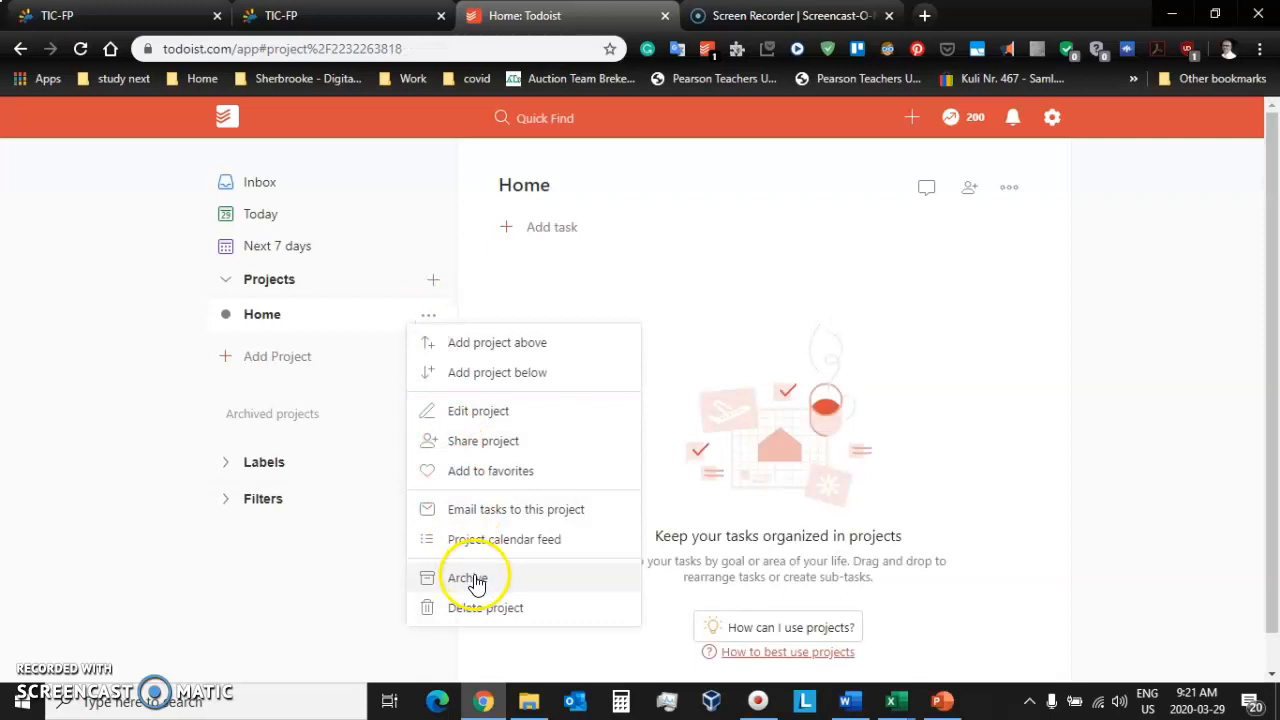
pyautogui.click(497, 611)
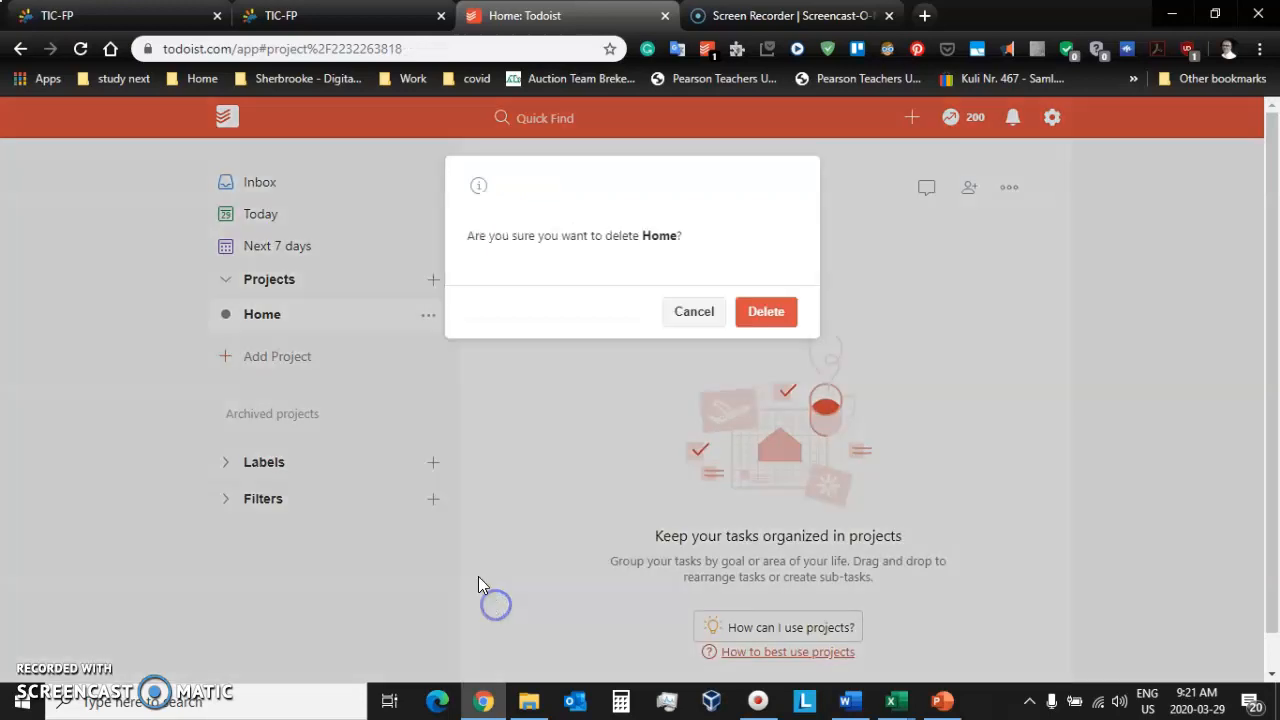
pyautogui.click(777, 312)
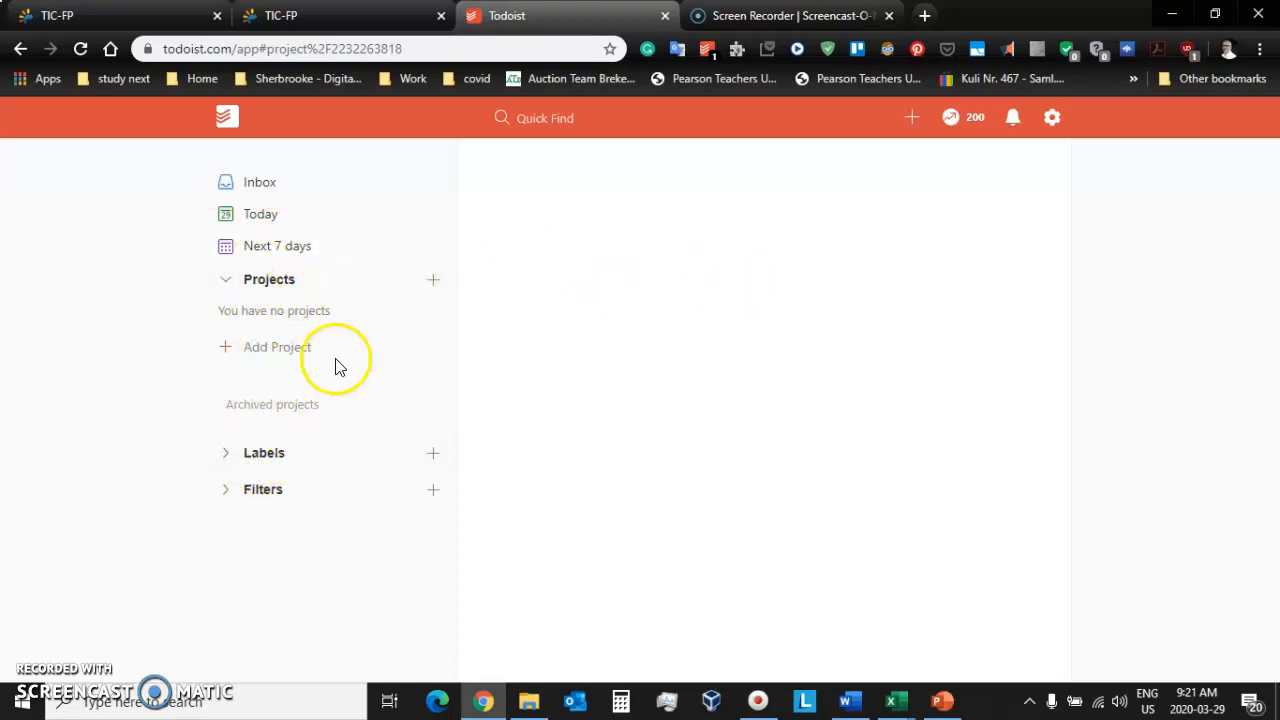
# Switch to the Word job analysis document, read the work areas in its table, and return to Todoist in Chrome.
pyautogui.click(848, 702)
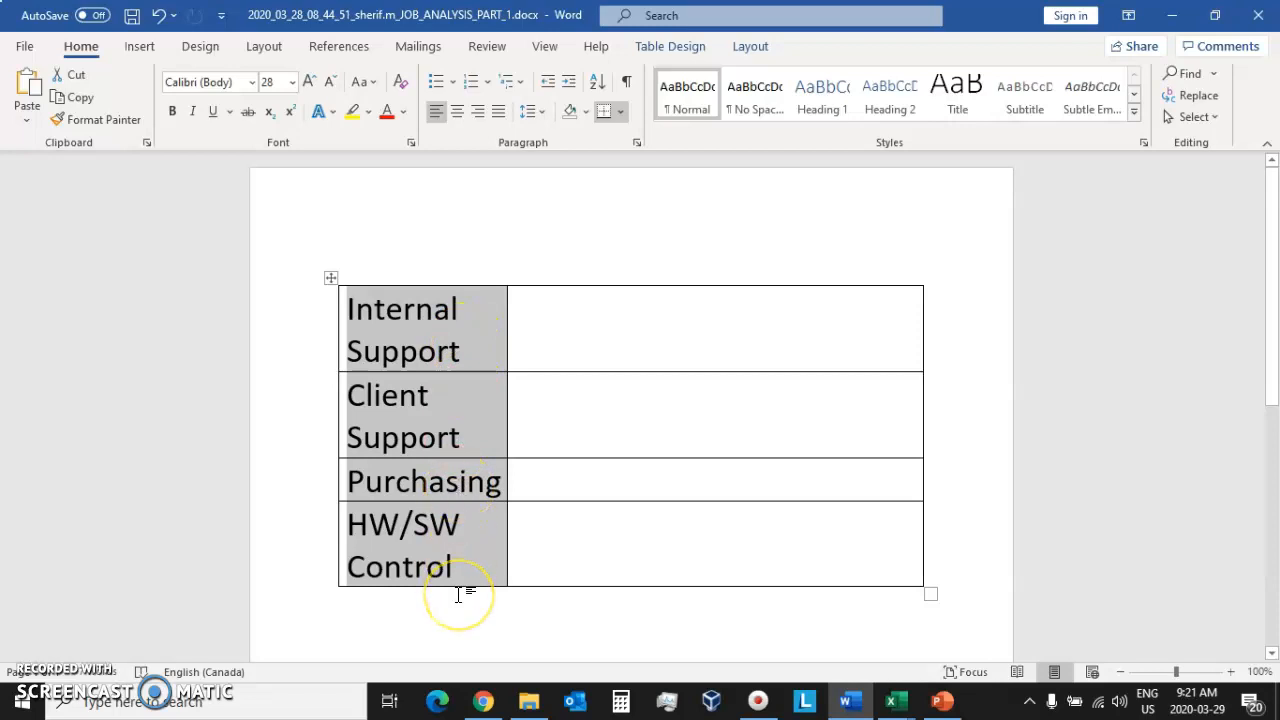
pyautogui.click(715, 178)
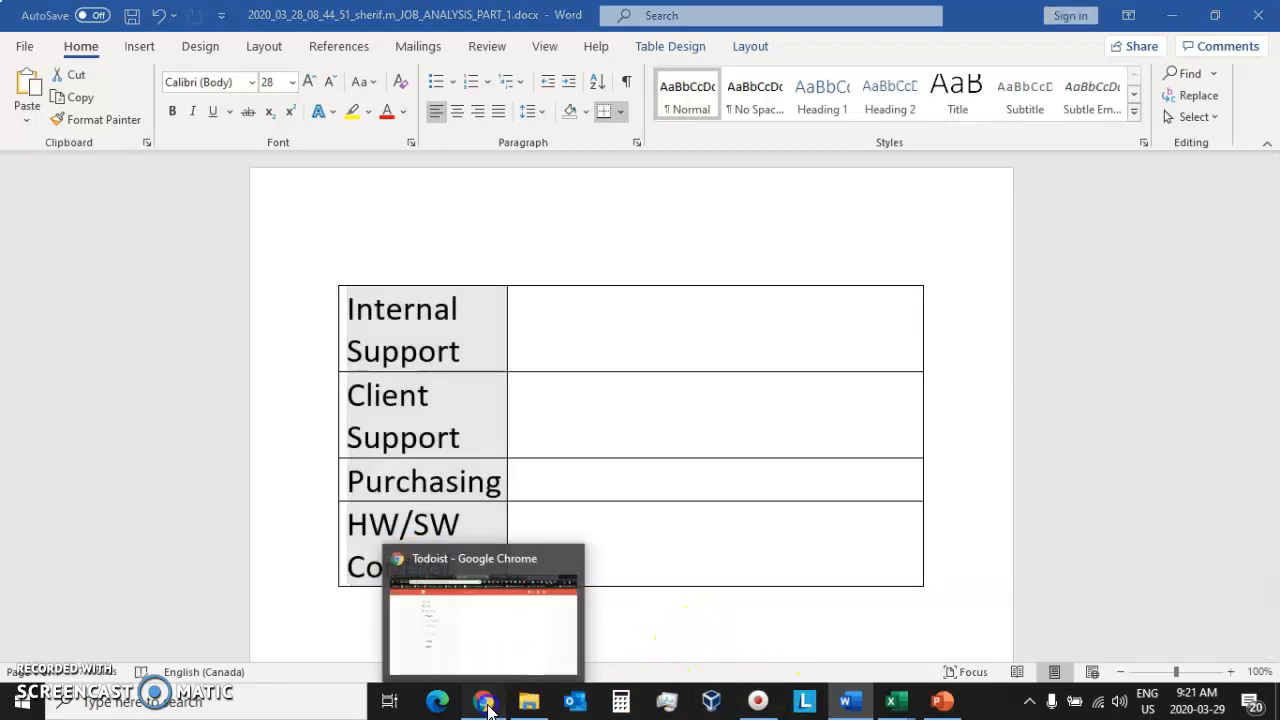
pyautogui.click(484, 703)
# Add a project named Internal Support with the color Light Blue.
pyautogui.click(431, 288)
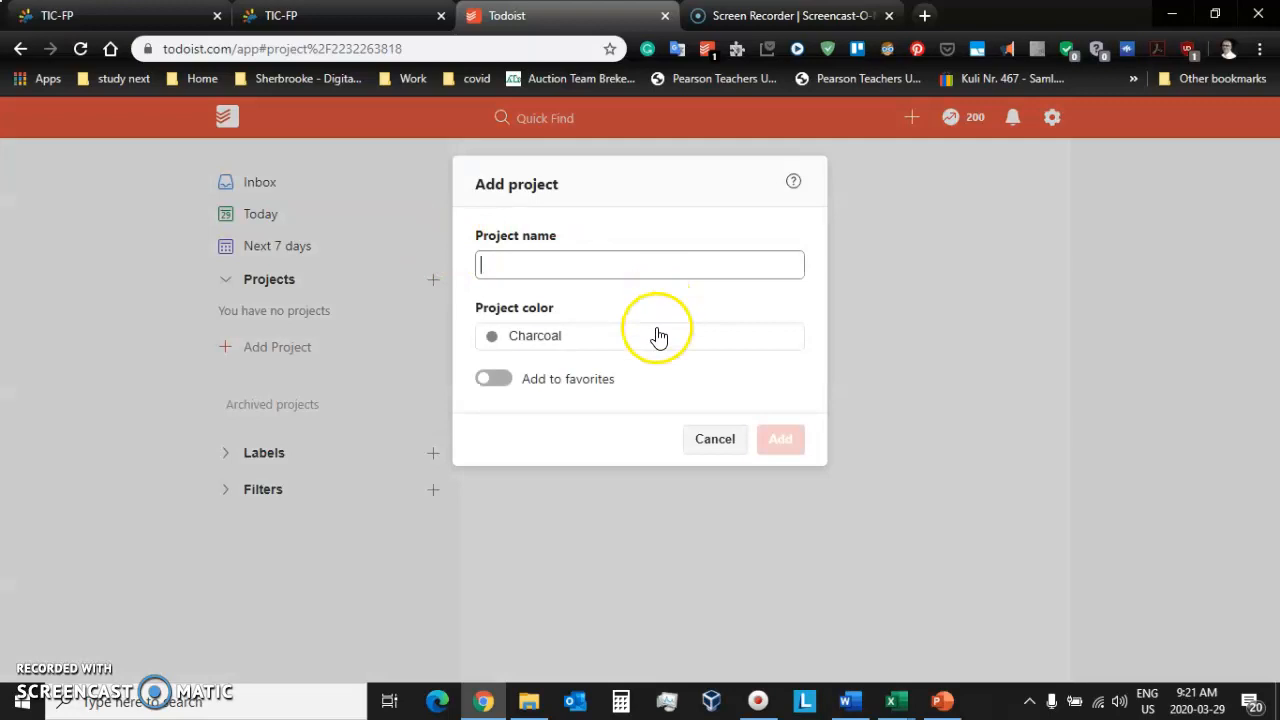
pyautogui.write('Inter')
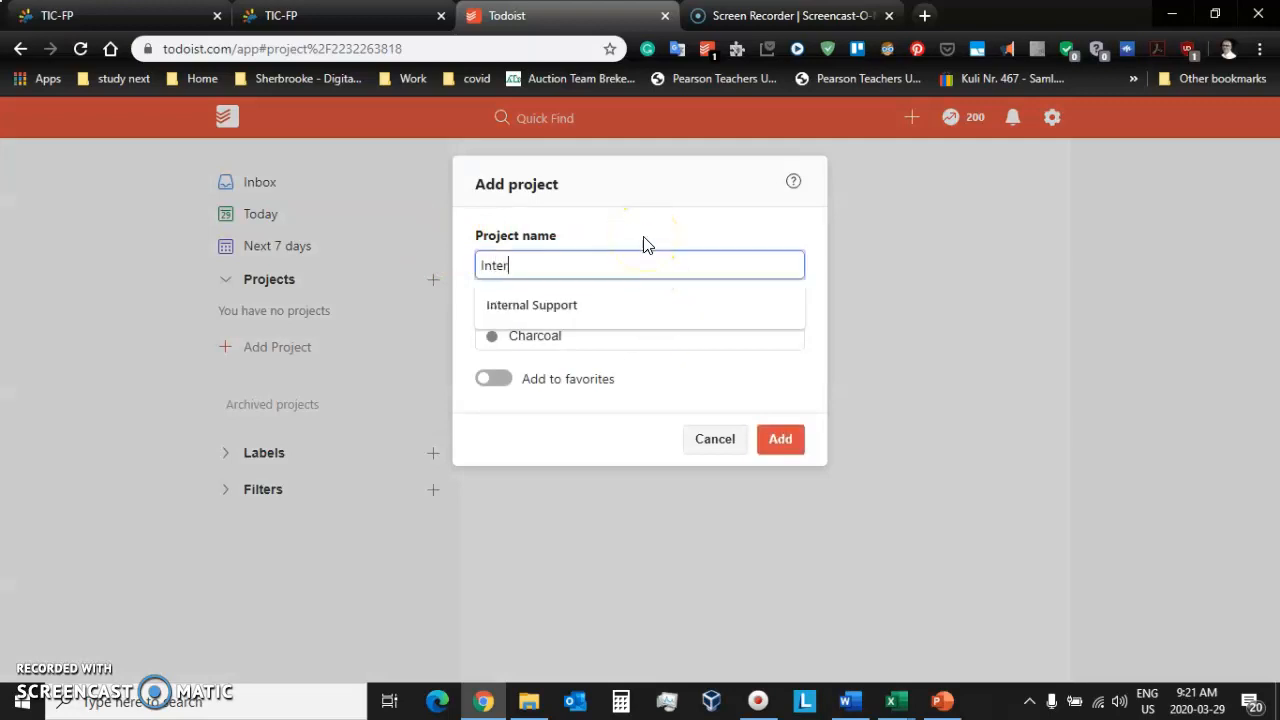
pyautogui.write('n')
pyautogui.click(515, 300)
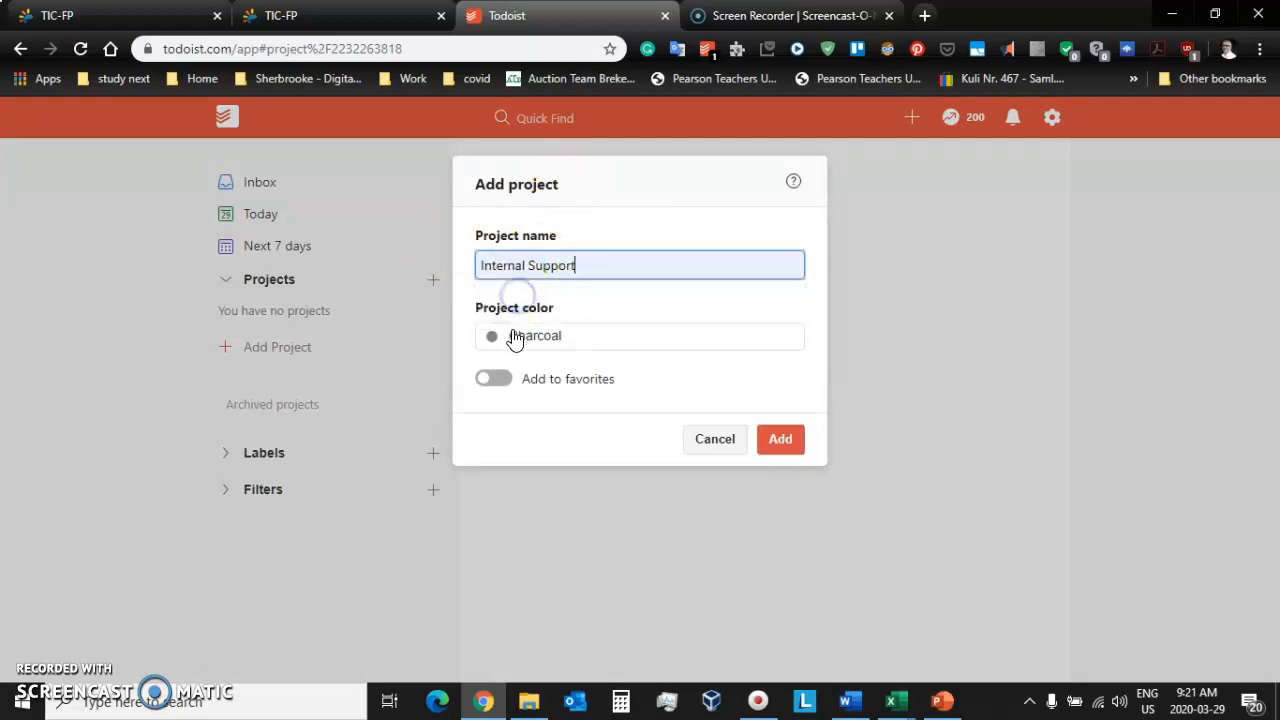
pyautogui.click(513, 340)
pyautogui.click(523, 403)
pyautogui.click(583, 314)
pyautogui.click(778, 439)
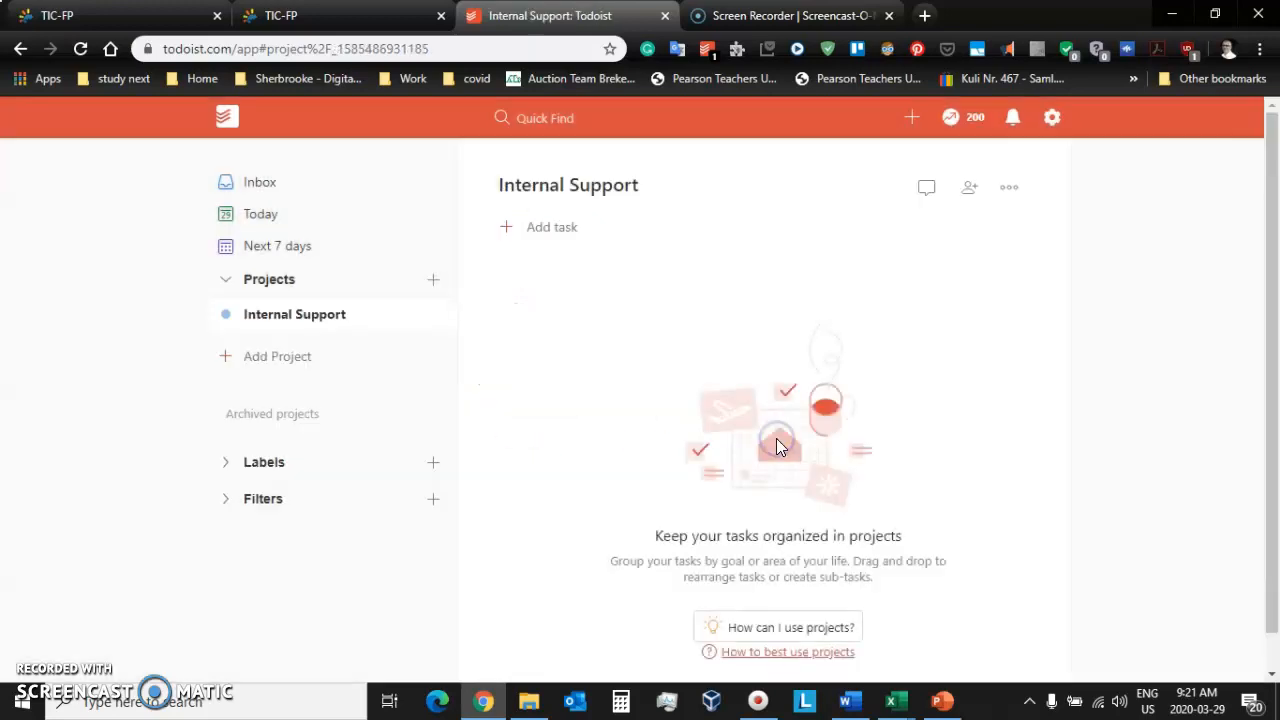
# Add a project named Client Support with the color Salmon.
pyautogui.click(228, 362)
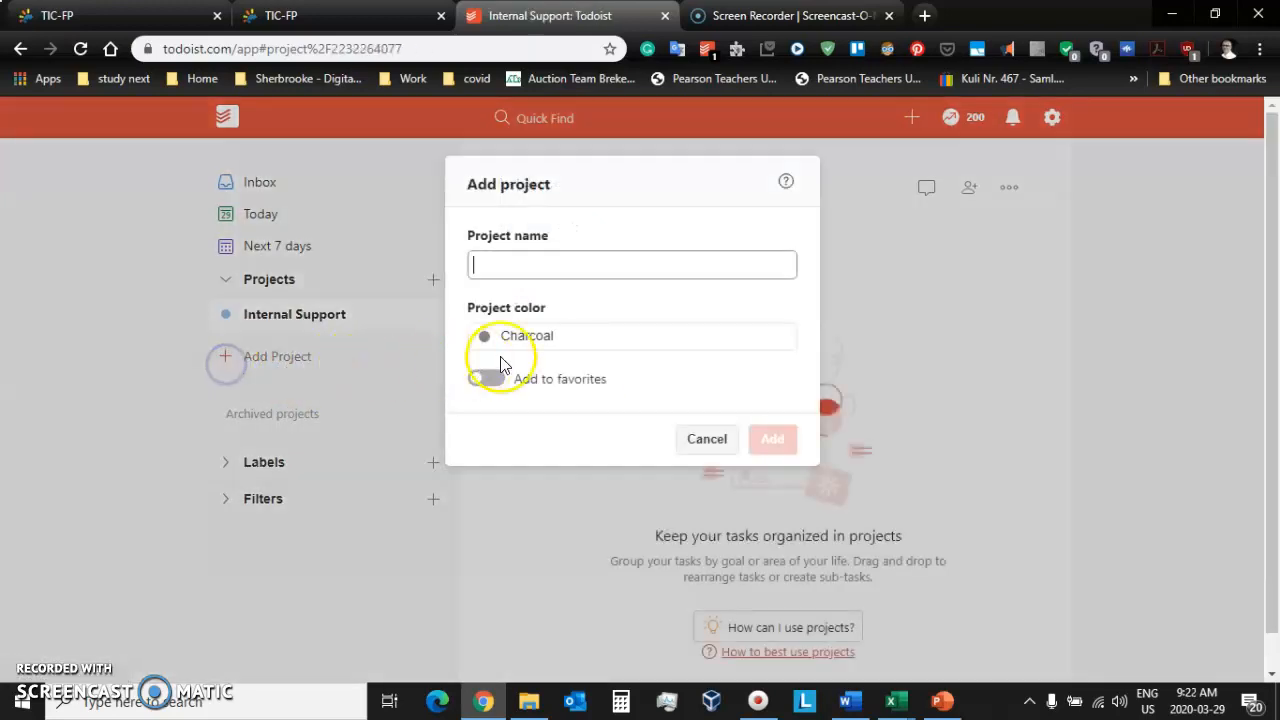
pyautogui.click(511, 249)
pyautogui.write('Client Su')
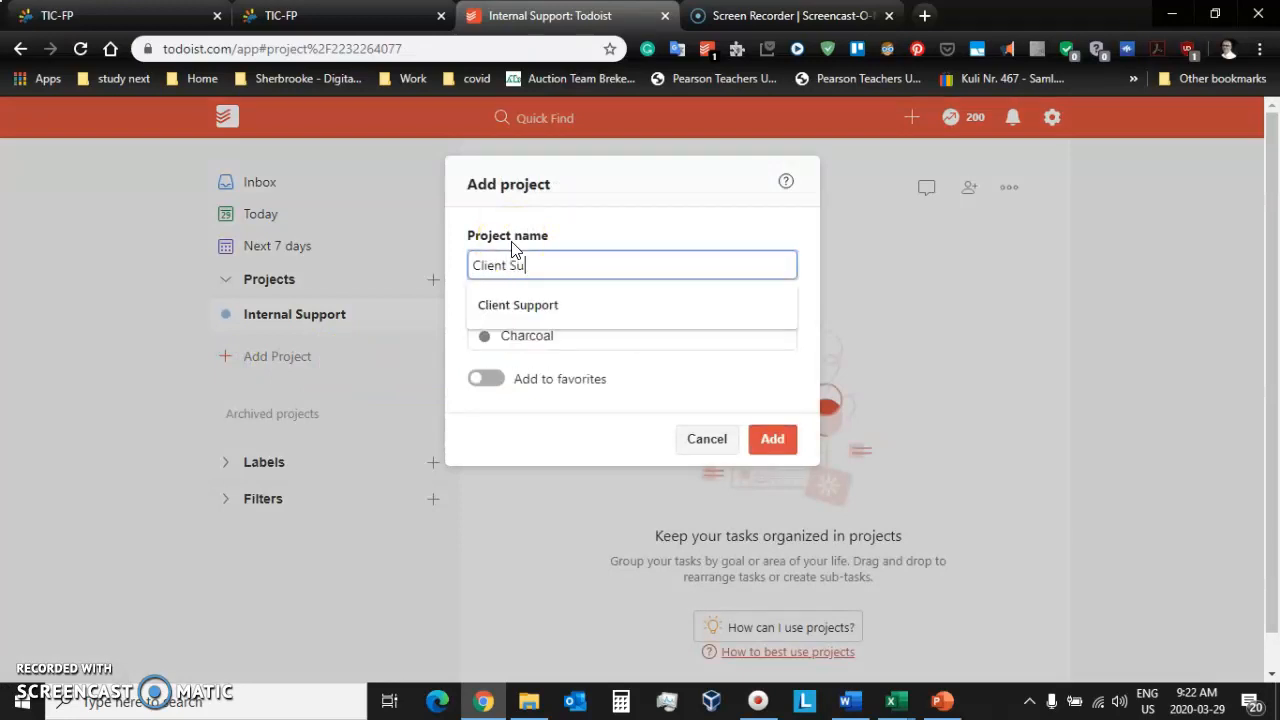
pyautogui.write('pport')
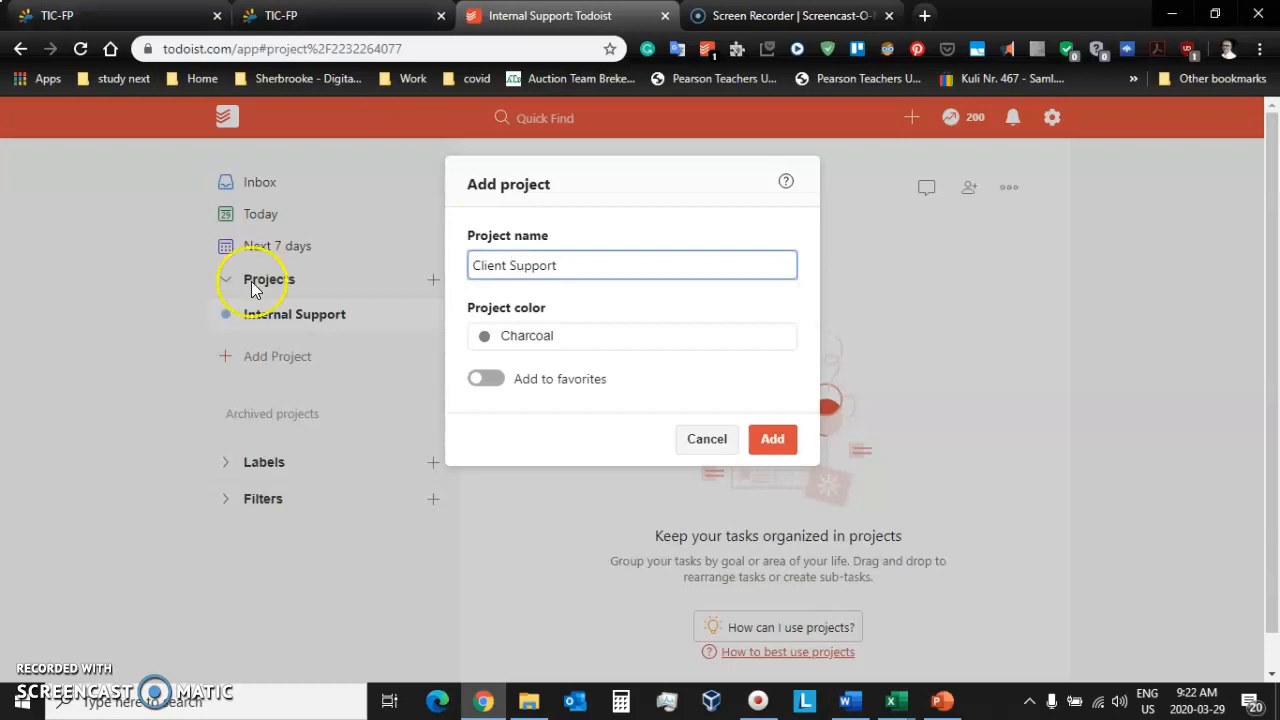
pyautogui.click(586, 335)
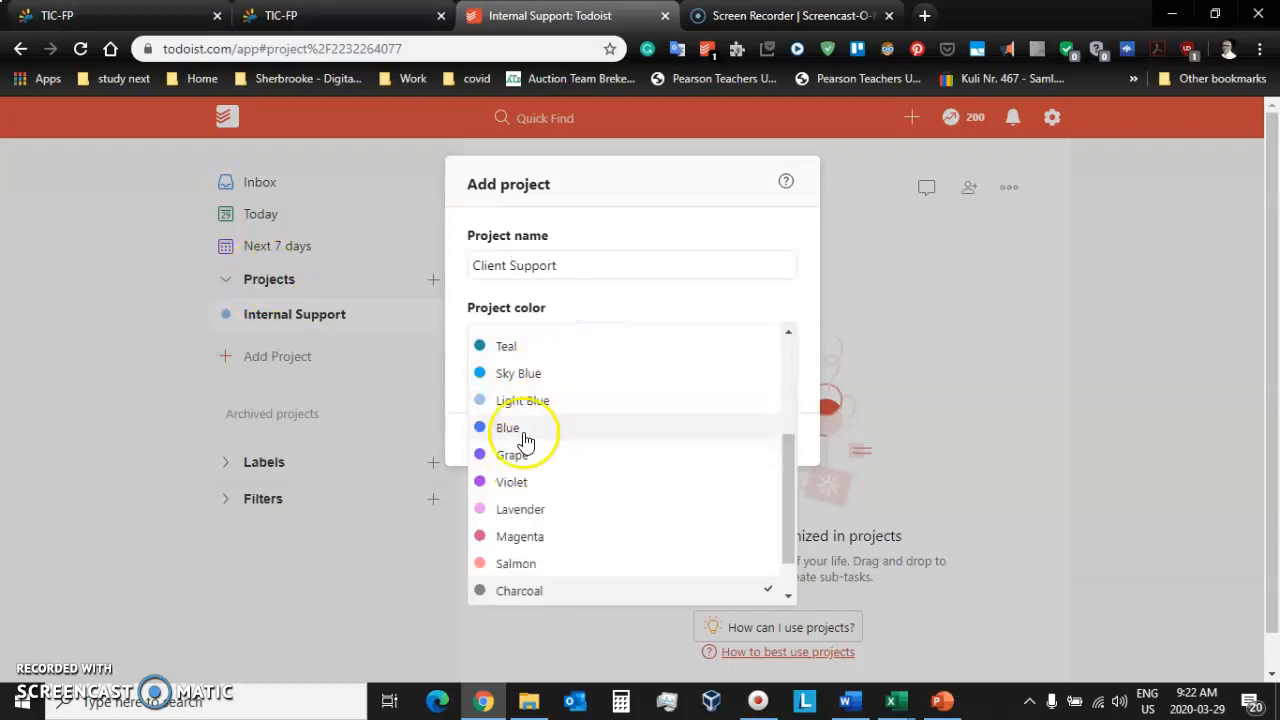
pyautogui.scroll(-1, 531, 515)
pyautogui.click(520, 508)
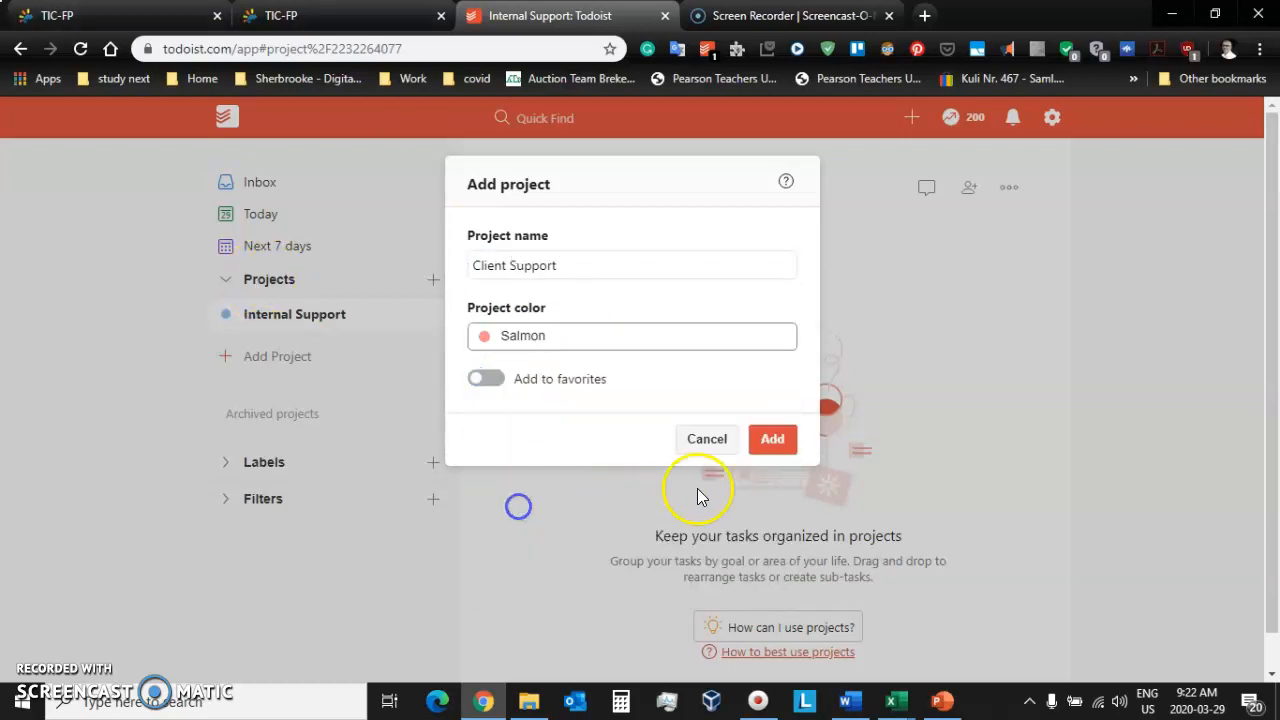
pyautogui.click(770, 440)
# Add a project named Purchasing with the color Violet.
pyautogui.click(231, 389)
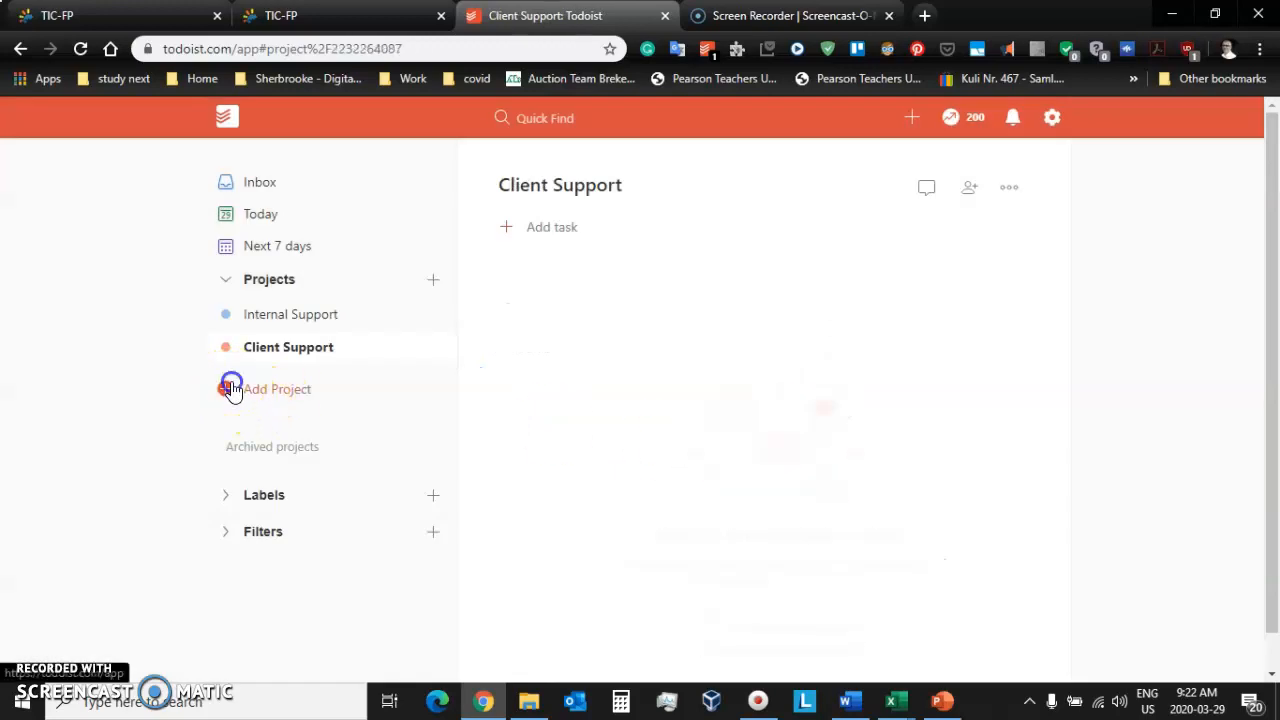
pyautogui.click(553, 257)
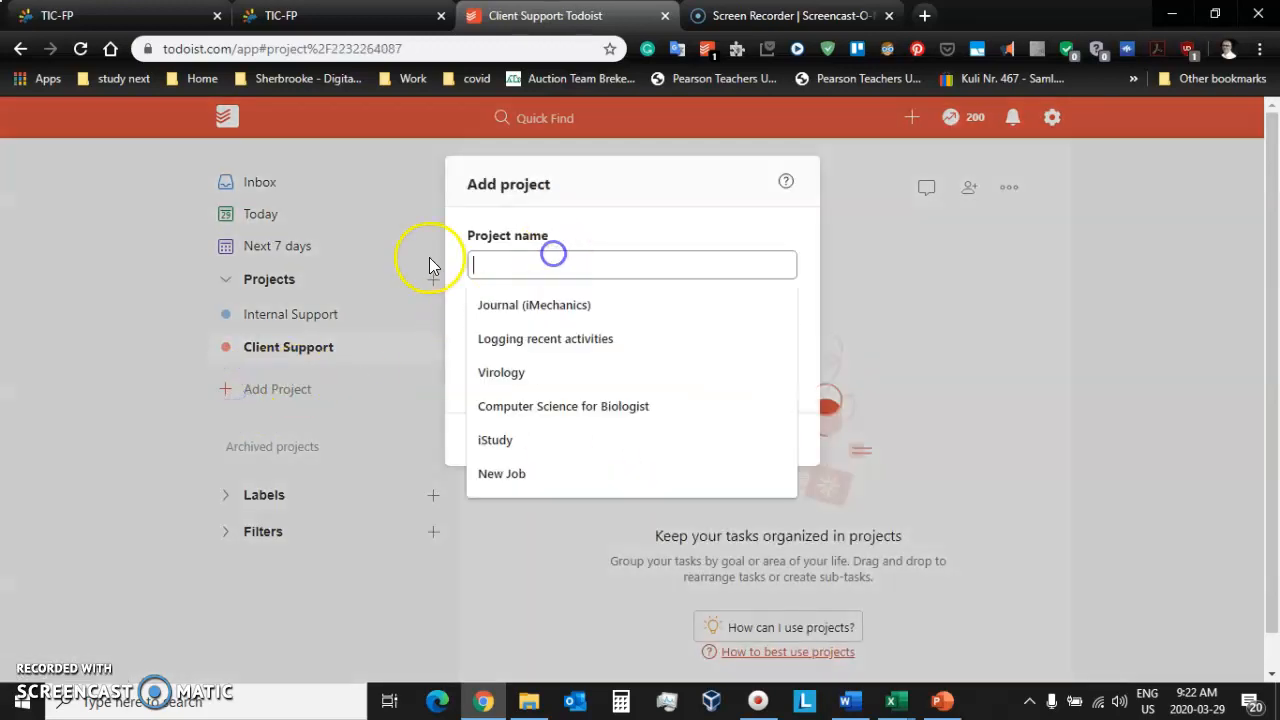
pyautogui.write('Purchasing')
pyautogui.click(677, 334)
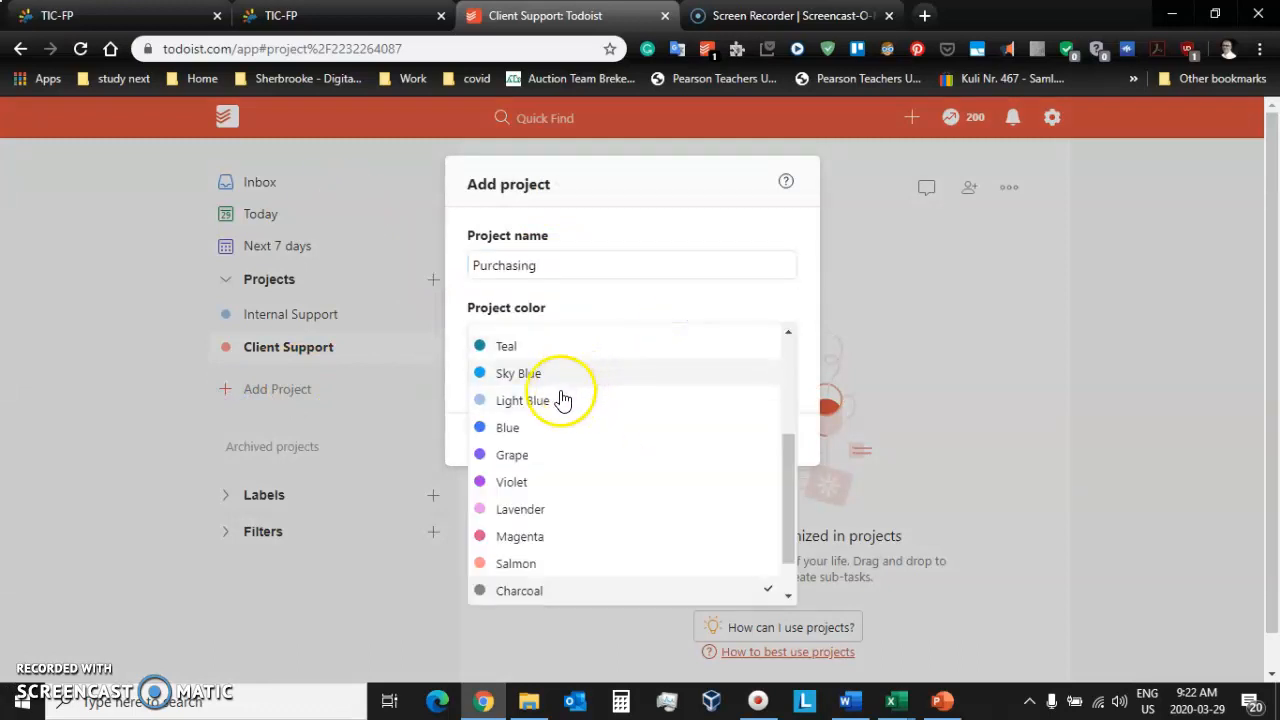
pyautogui.click(530, 482)
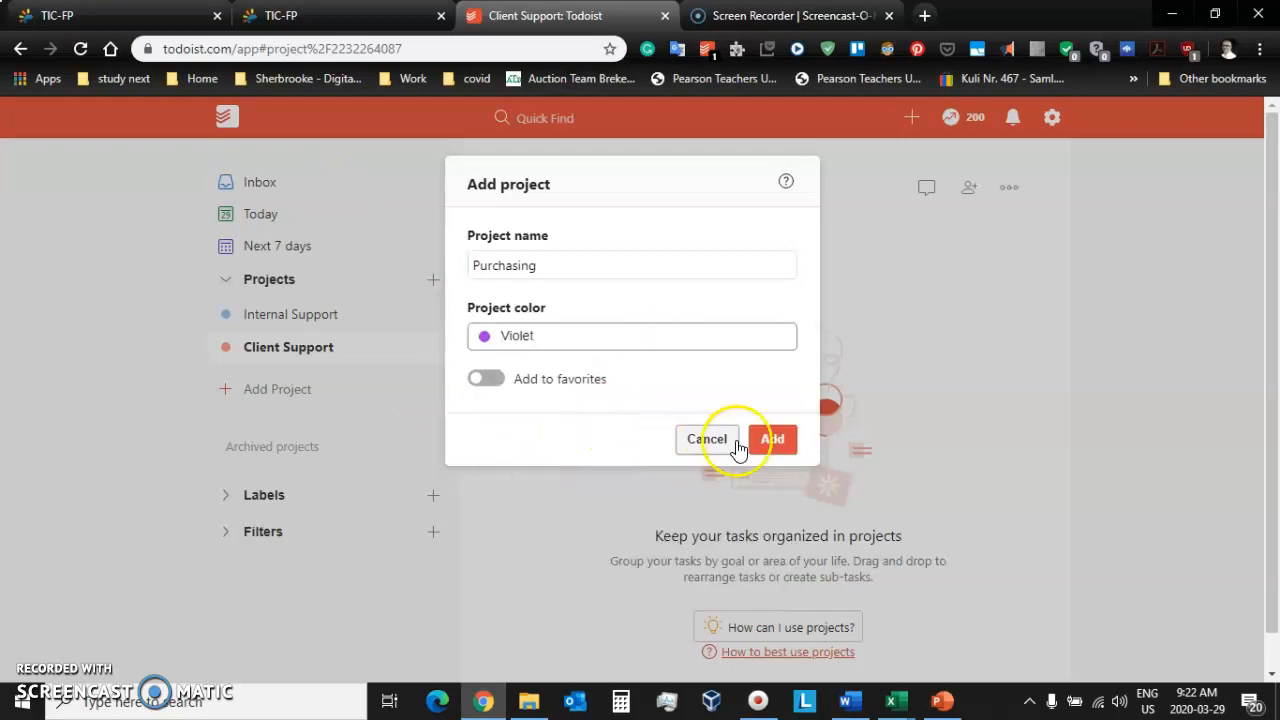
pyautogui.click(768, 441)
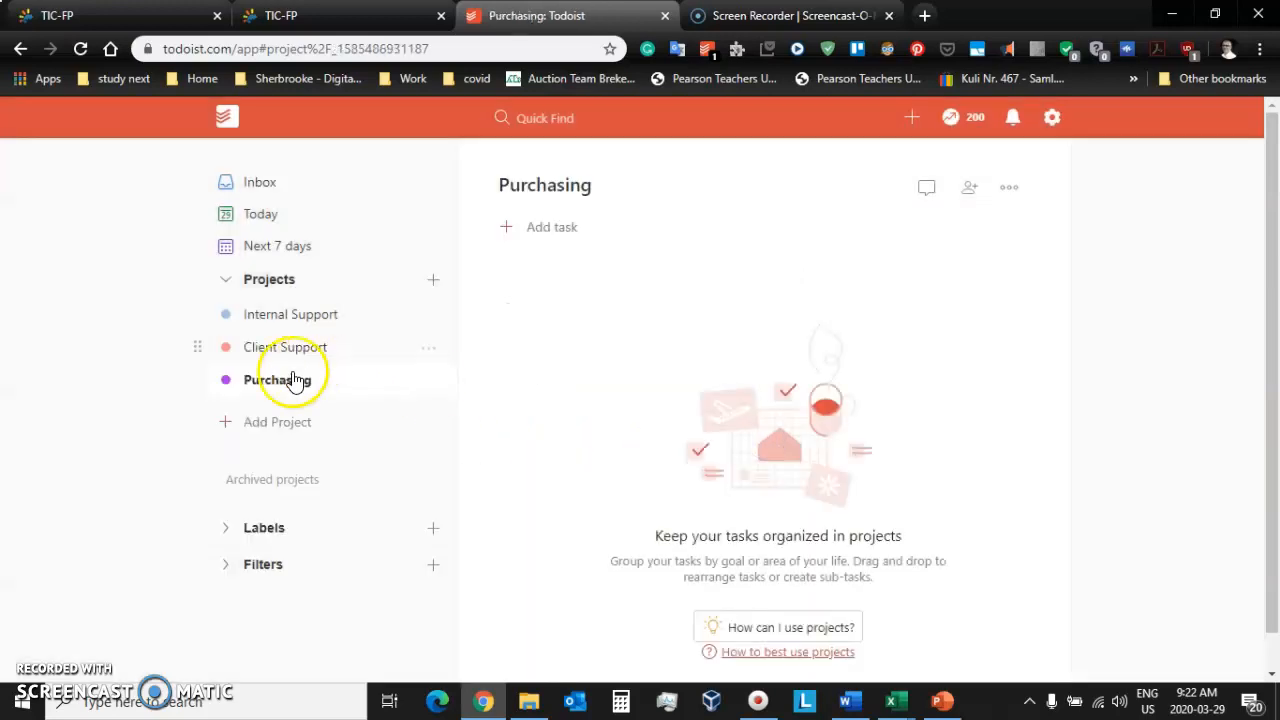
# Add a project named HW/SW Control with the color Grape.
pyautogui.click(229, 424)
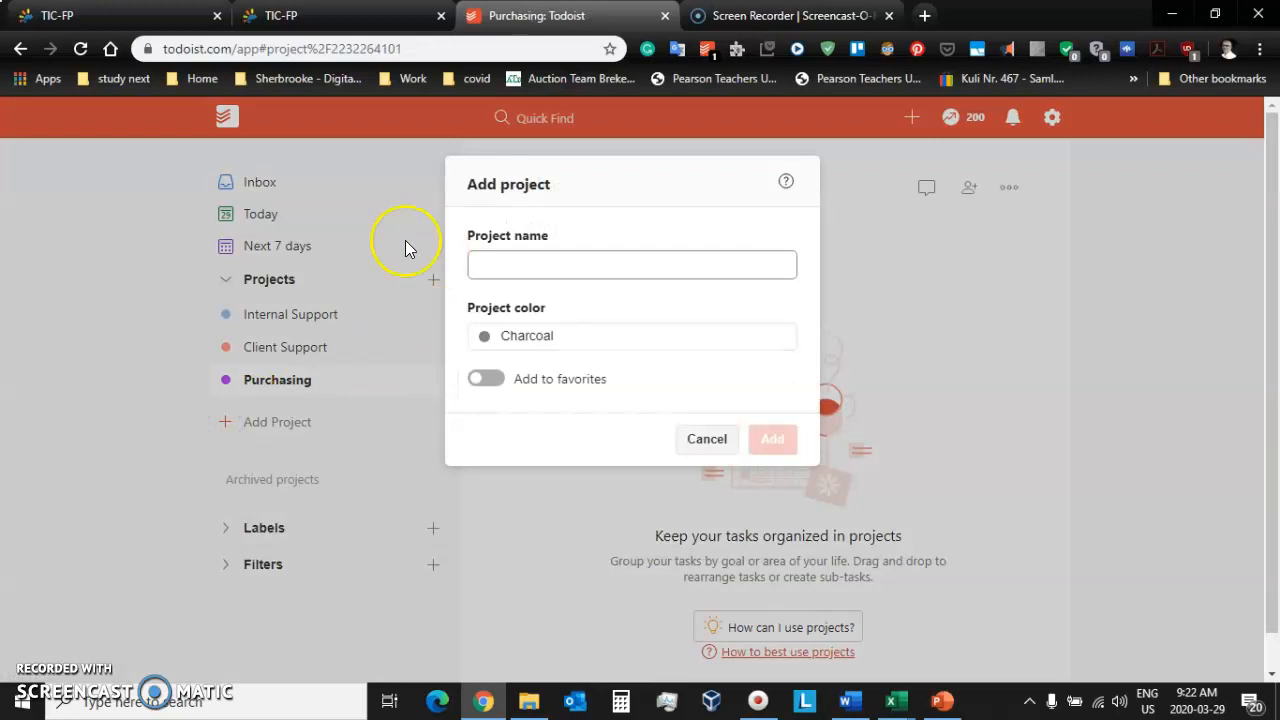
pyautogui.write('HW')
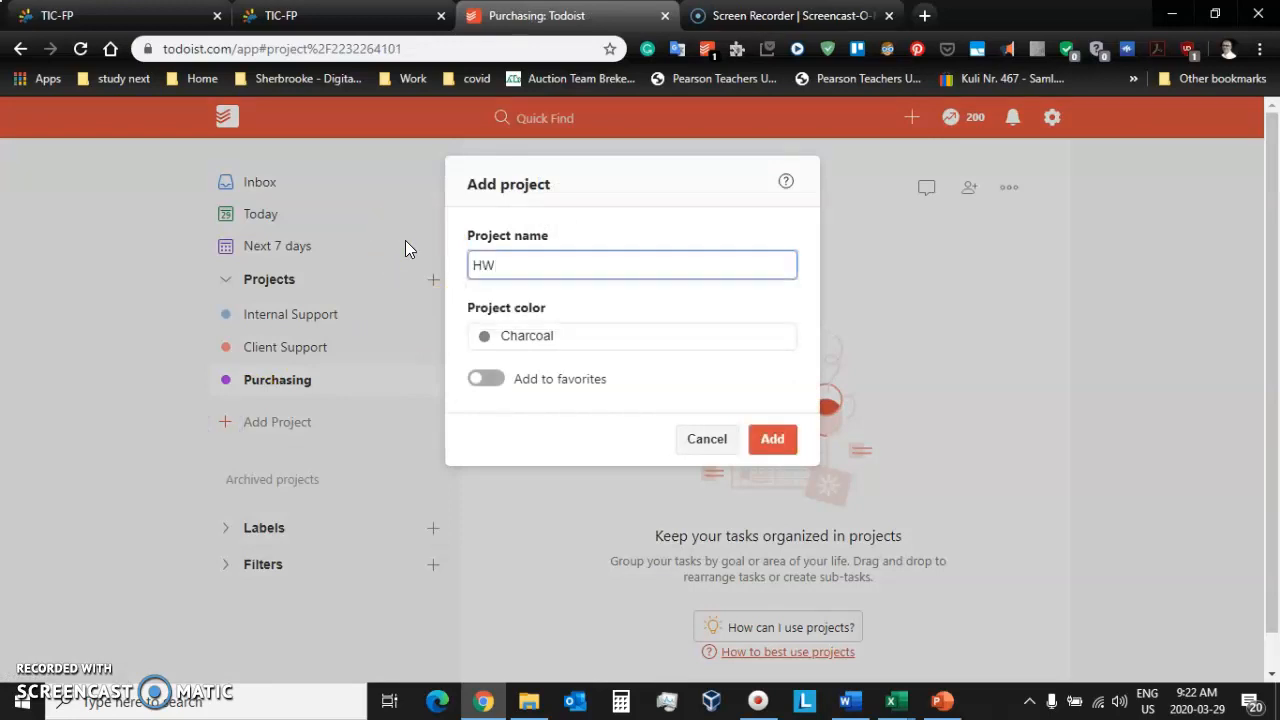
pyautogui.write('/Sw')
pyautogui.press('BackSpace')
pyautogui.write('W')
pyautogui.click(549, 343)
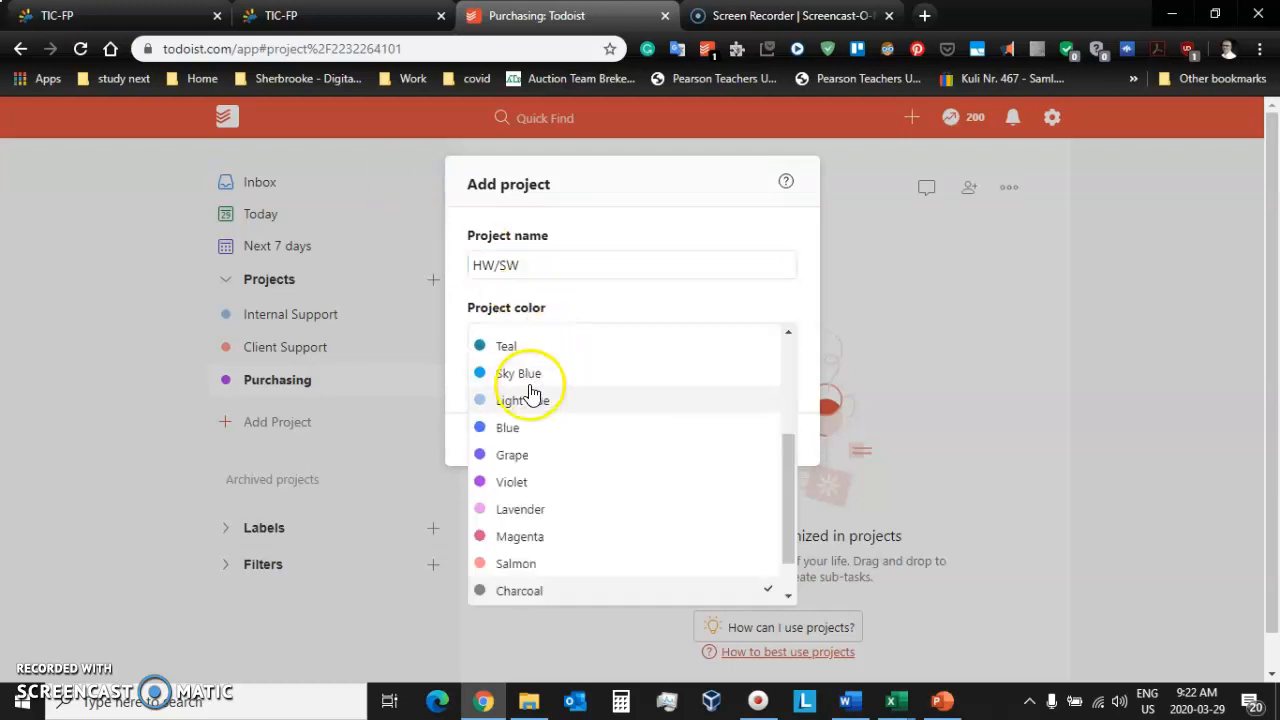
pyautogui.click(515, 457)
pyautogui.click(611, 266)
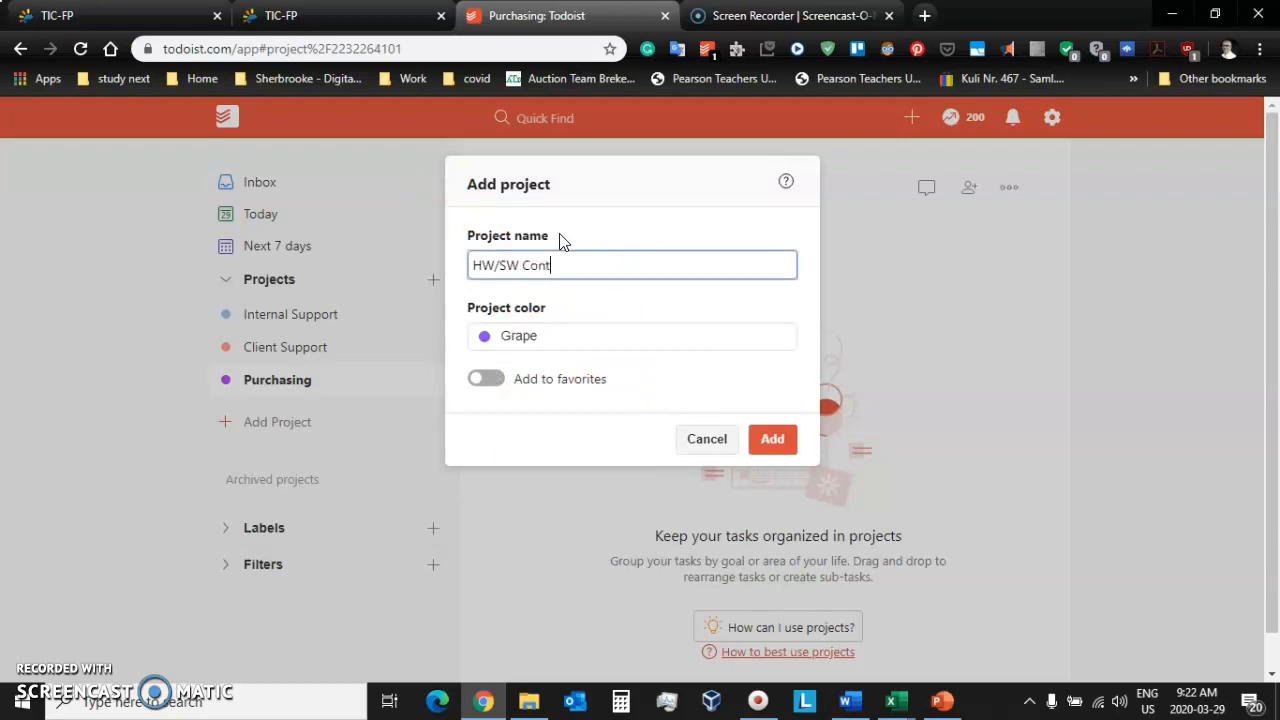
pyautogui.click(772, 439)
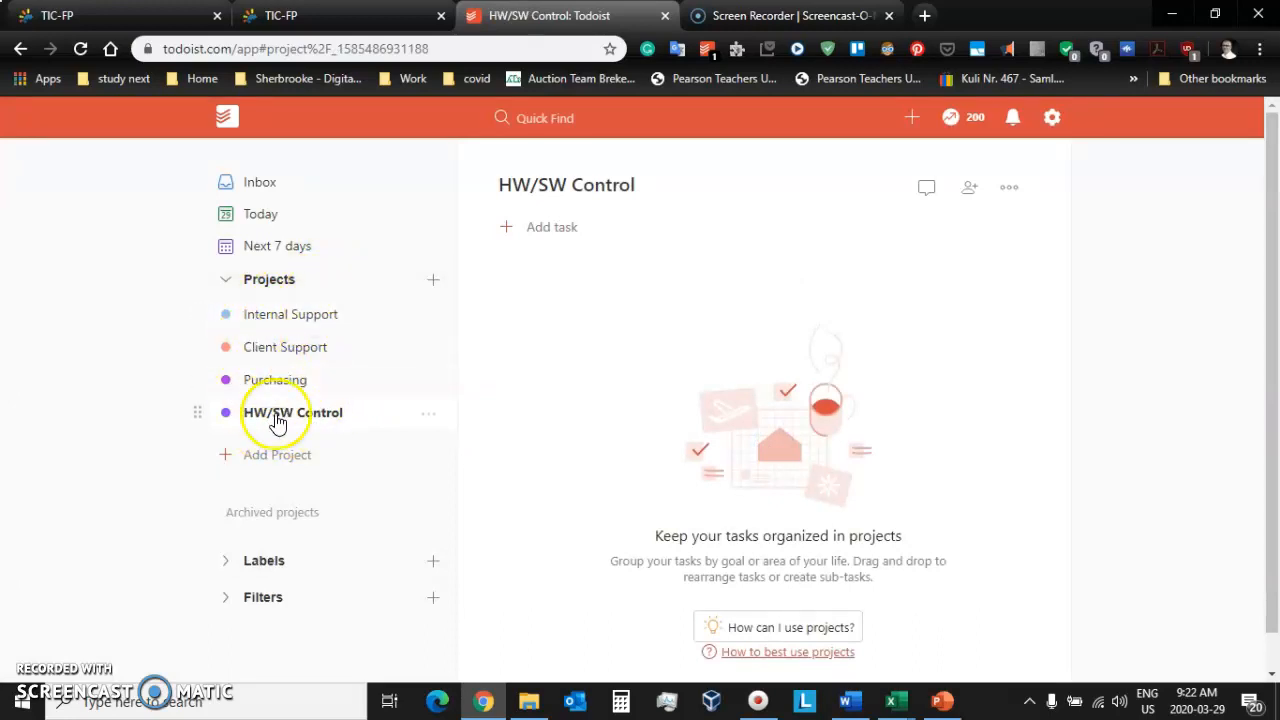
# Look through the Internal Support, Client Support, Purchasing and HW/SW Control projects, ending on Internal Support.
pyautogui.click(307, 325)
pyautogui.click(306, 344)
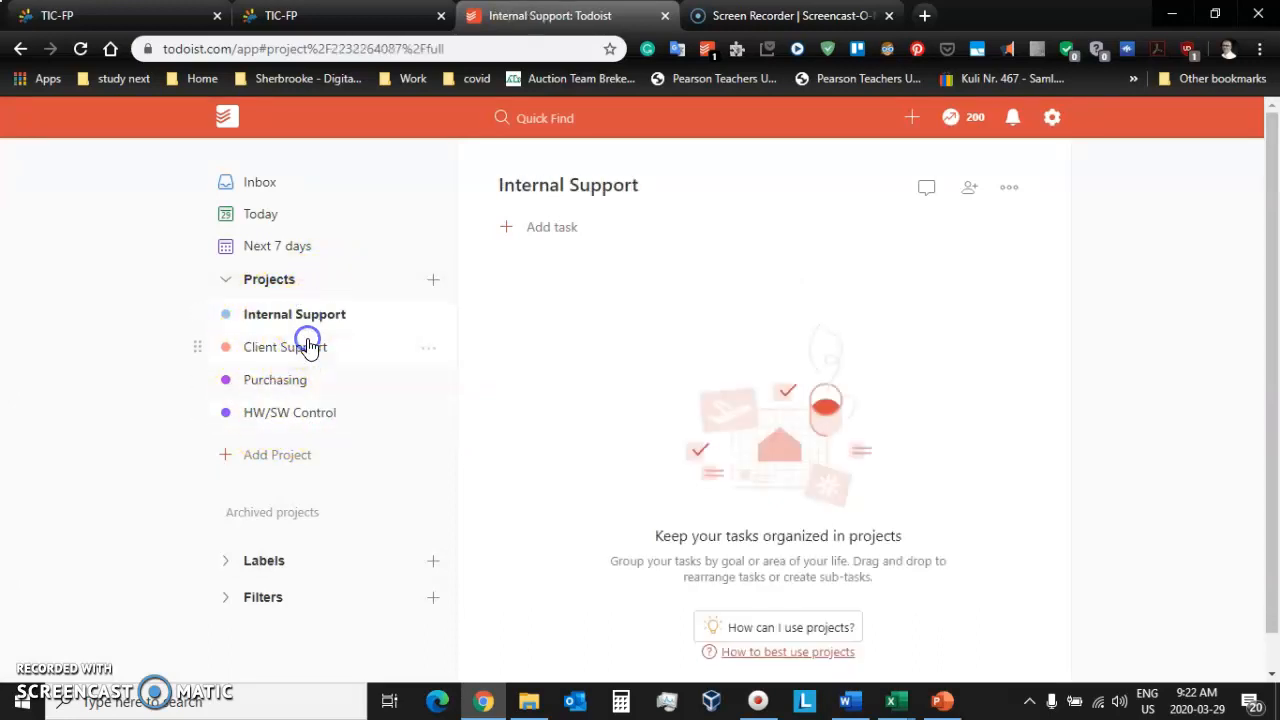
pyautogui.click(296, 380)
pyautogui.click(292, 412)
pyautogui.click(309, 316)
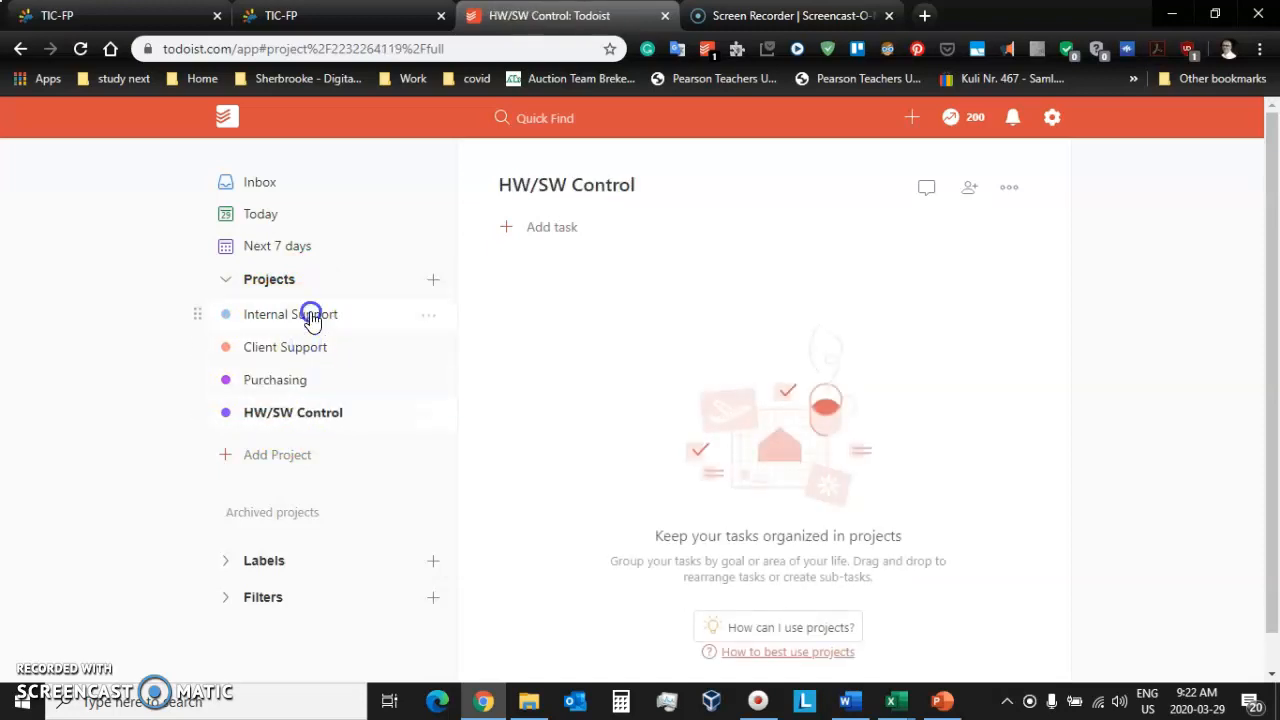
pyautogui.click(529, 357)
pyautogui.click(314, 318)
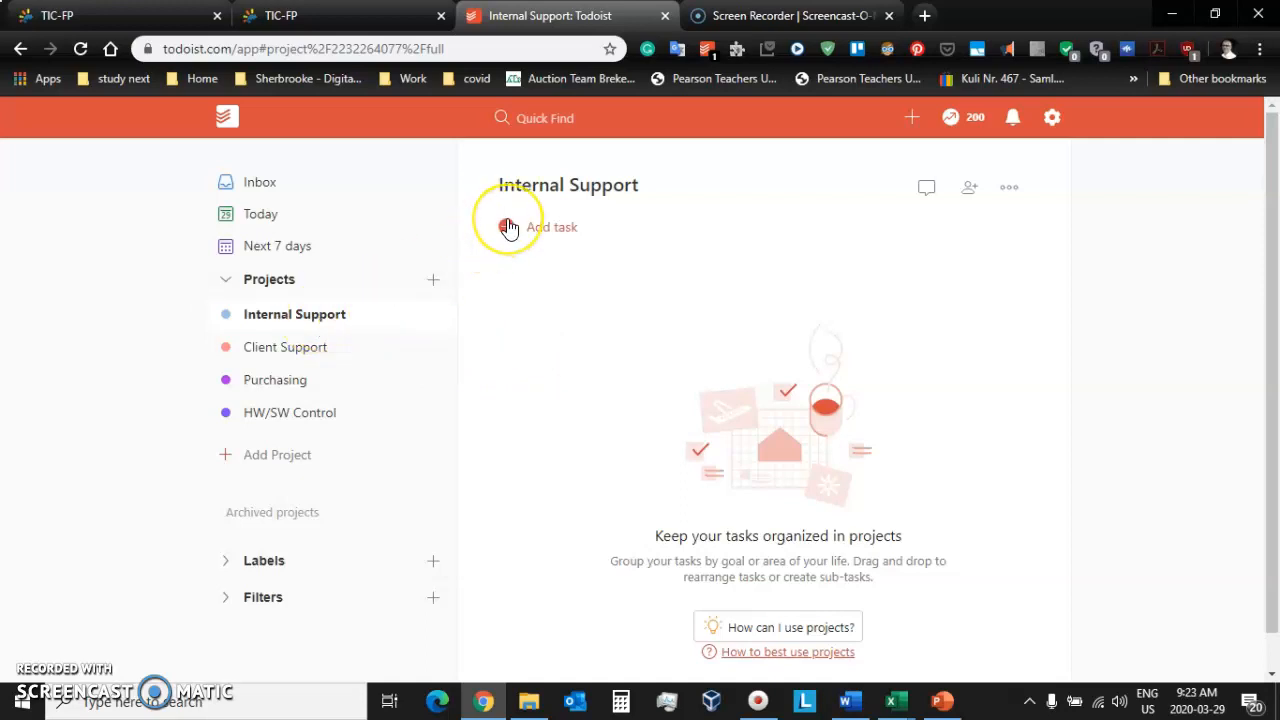
pyautogui.click(308, 317)
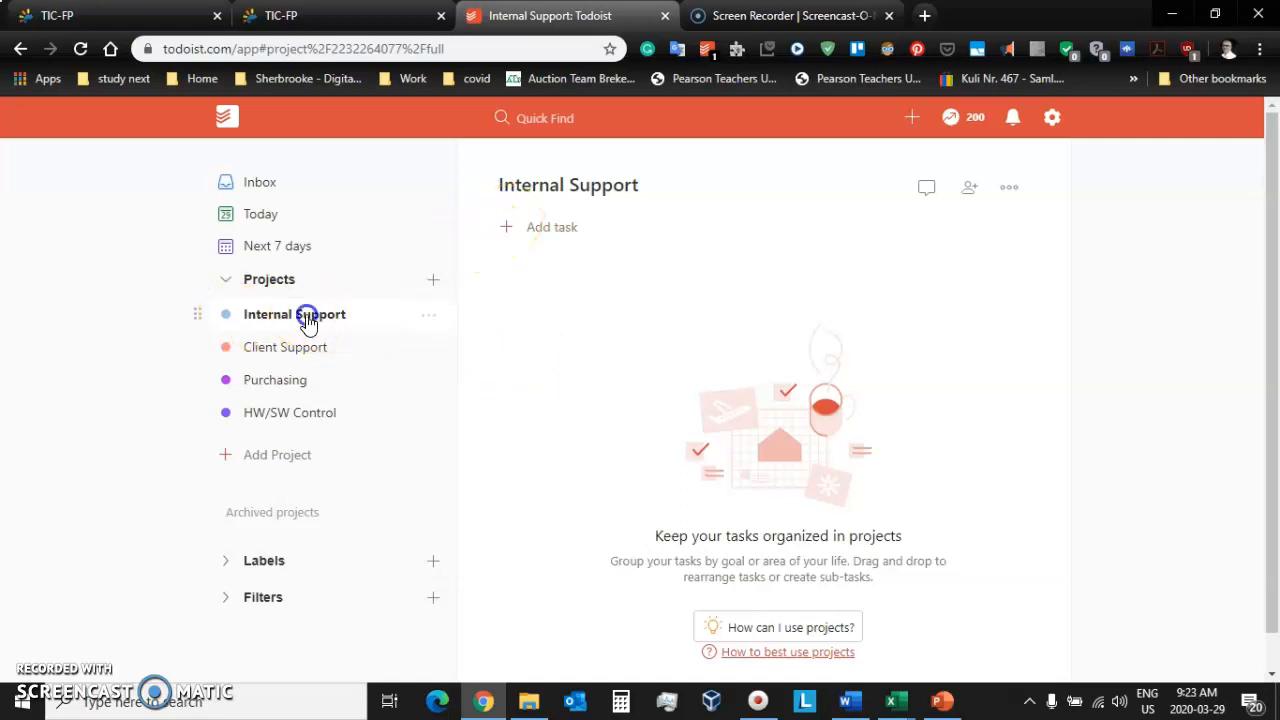
# Start an Internal Support task named "Diagnose and Fix Internet Connect Problem", schedule it for today and open its priority choices.
pyautogui.click(508, 230)
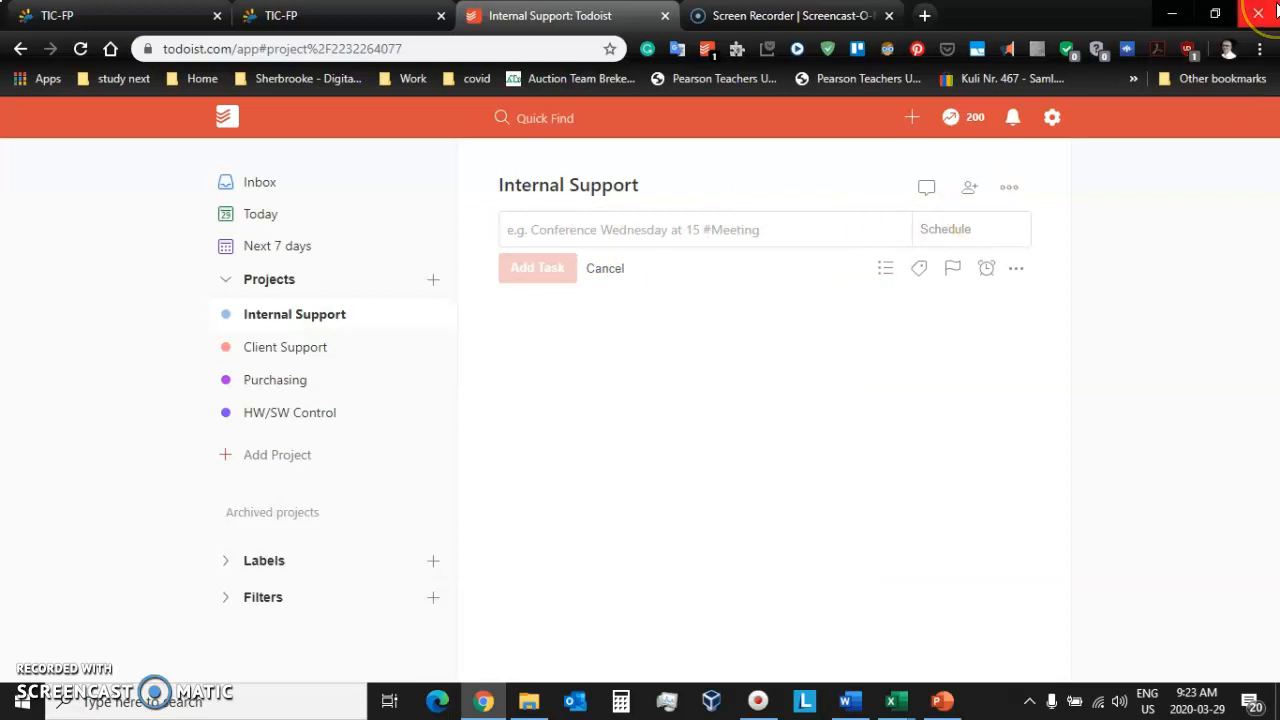
pyautogui.write('D')
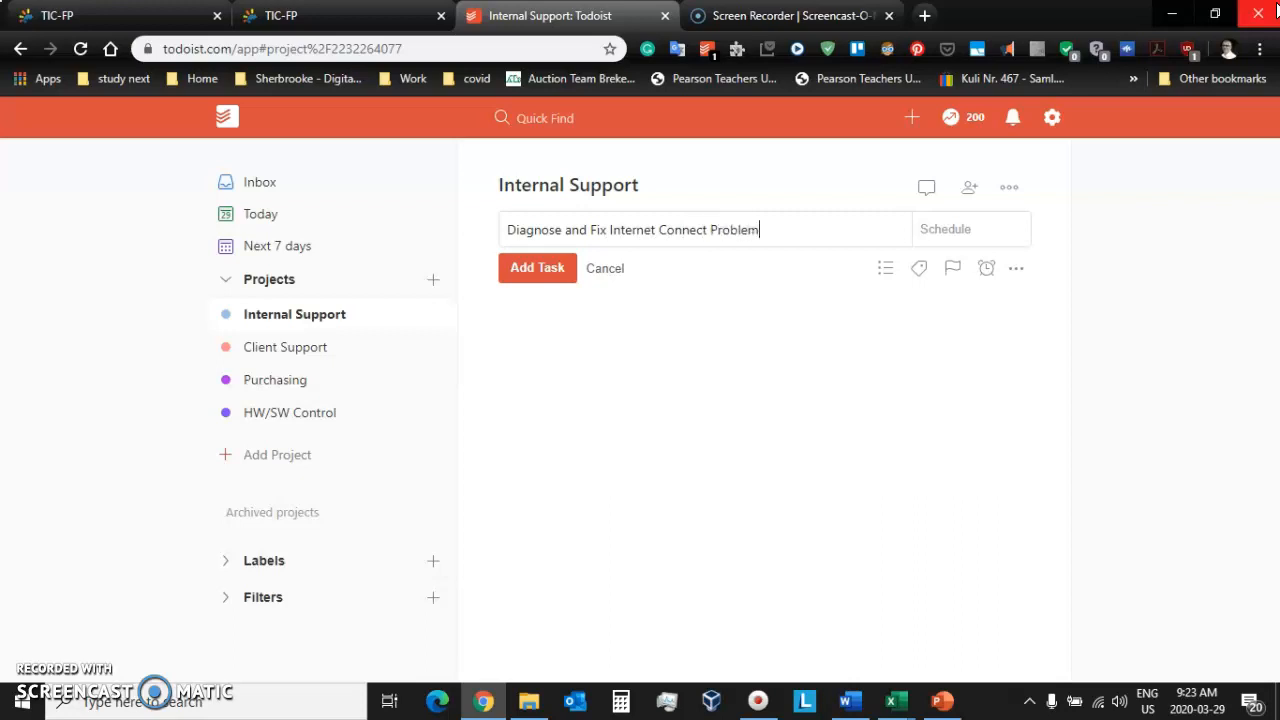
pyautogui.click(960, 231)
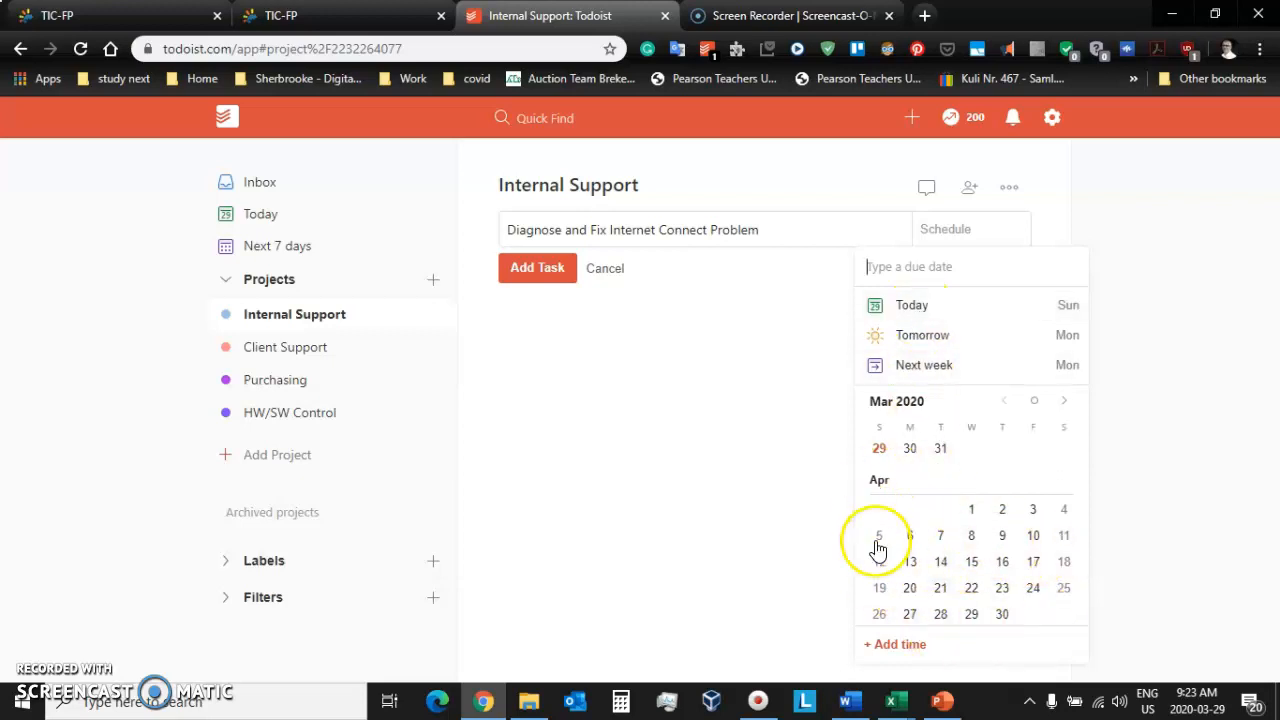
pyautogui.click(913, 312)
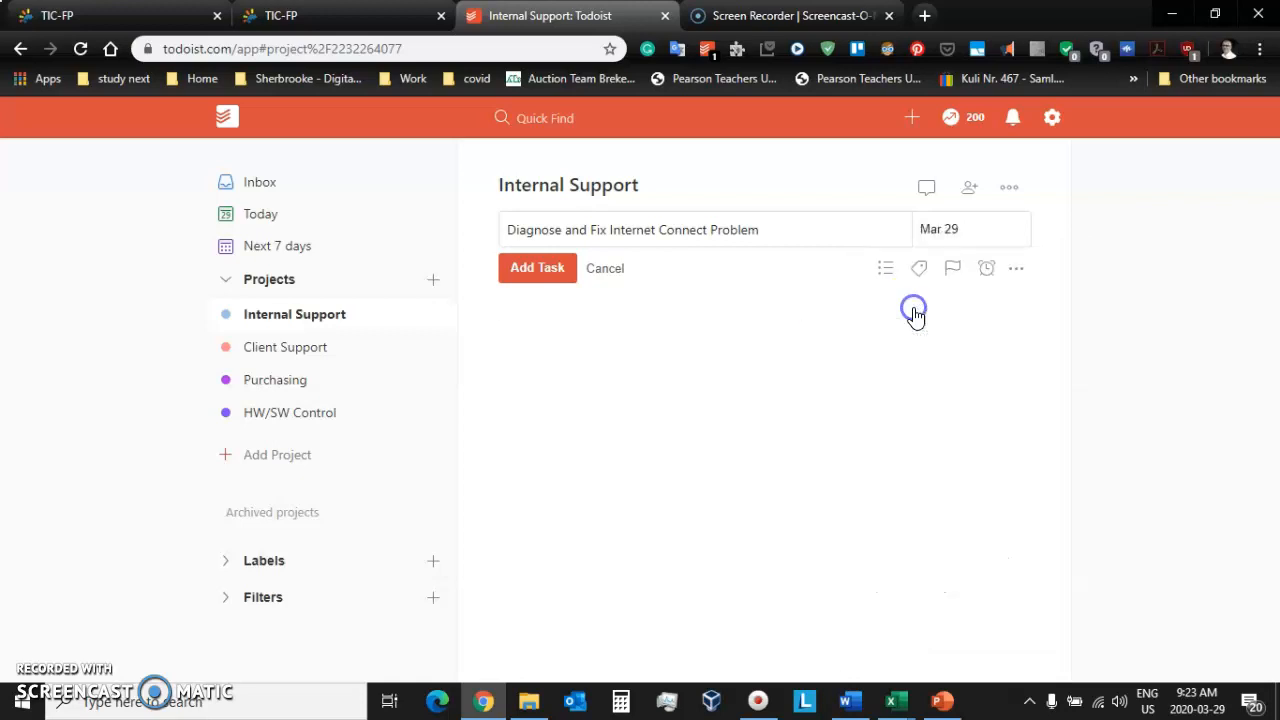
pyautogui.click(957, 270)
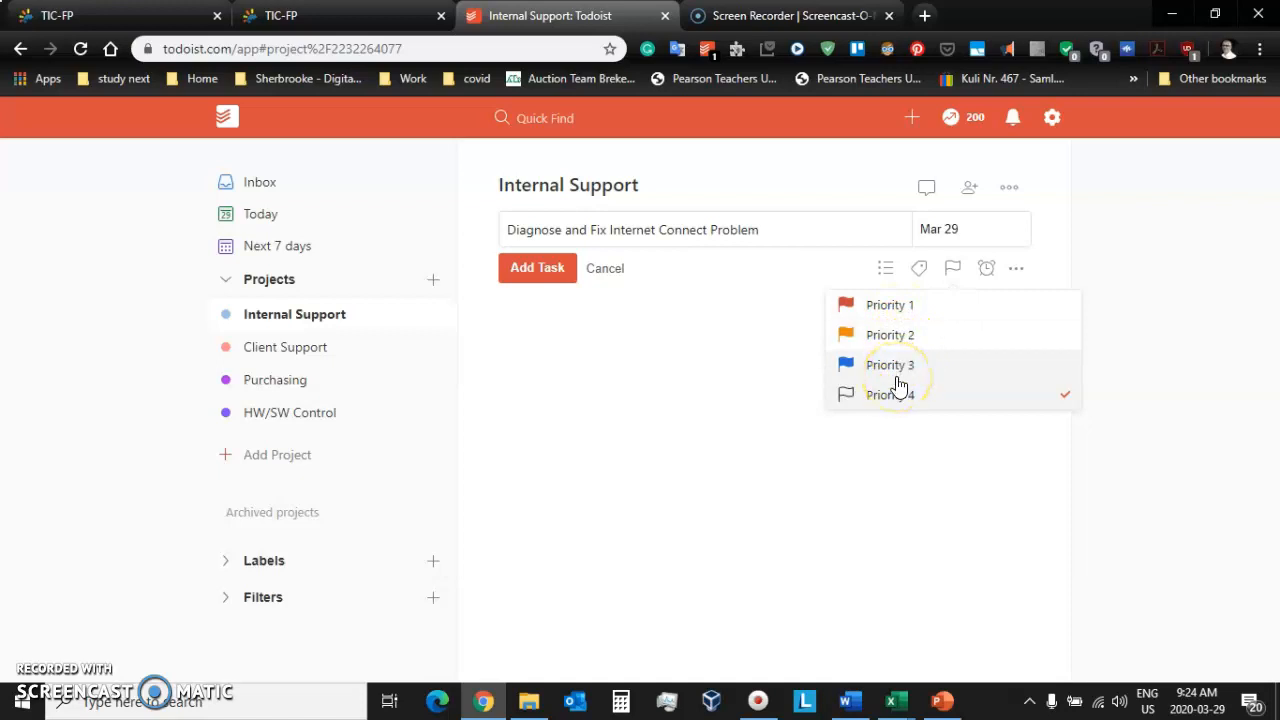
# Switch to the Three Priority Systems presentation in PowerPoint and review the Priority Matrix, Priorities for Personal Time Management and Custom Priorities slides.
pyautogui.moveTo(953, 708)
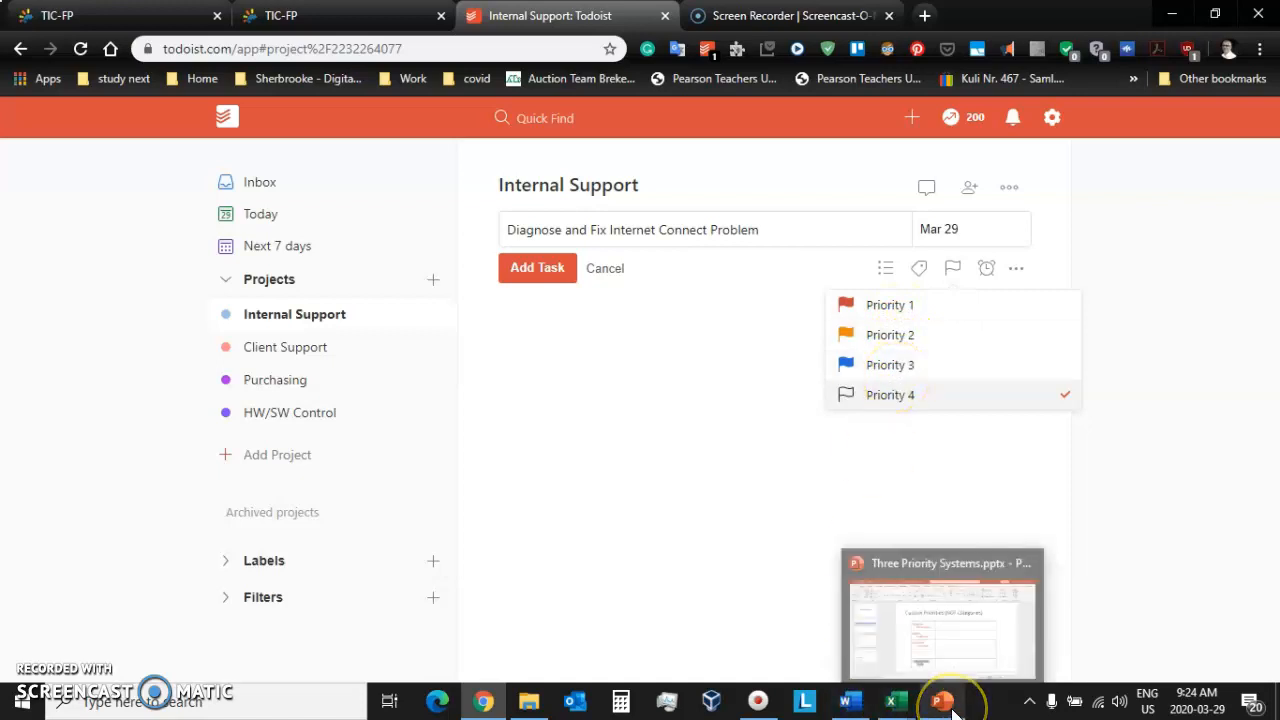
pyautogui.click(953, 708)
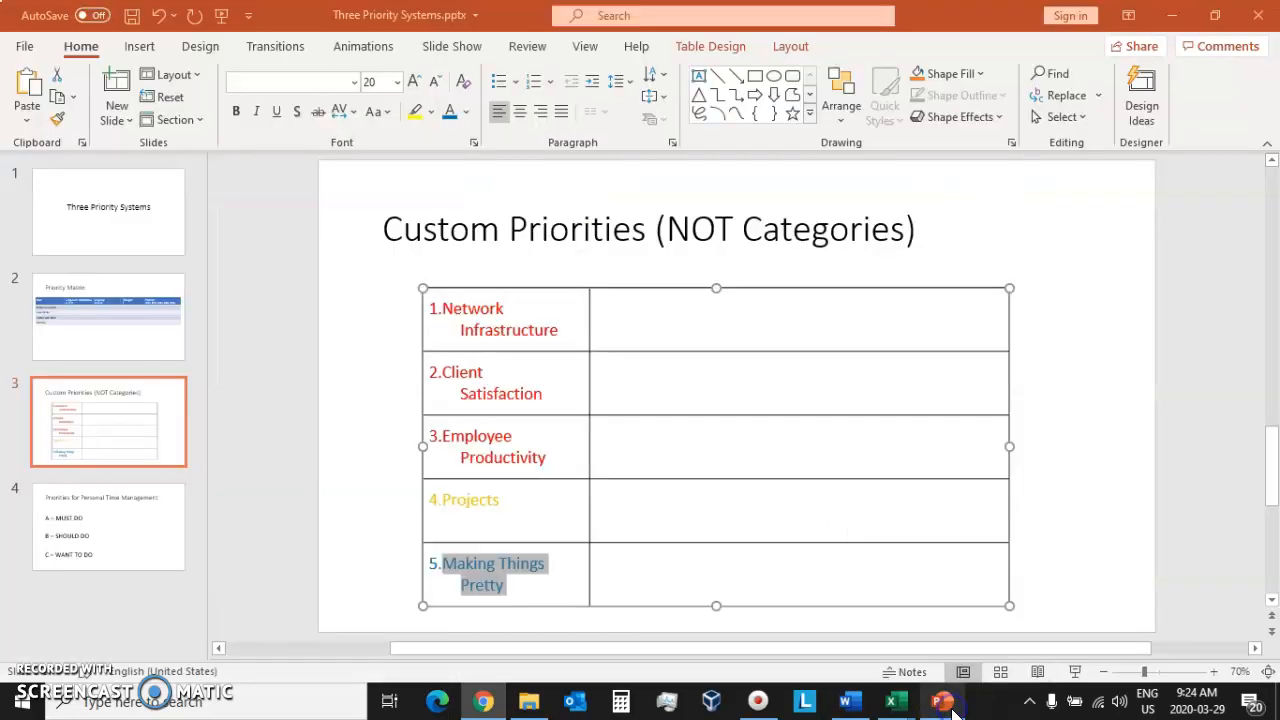
pyautogui.click(188, 330)
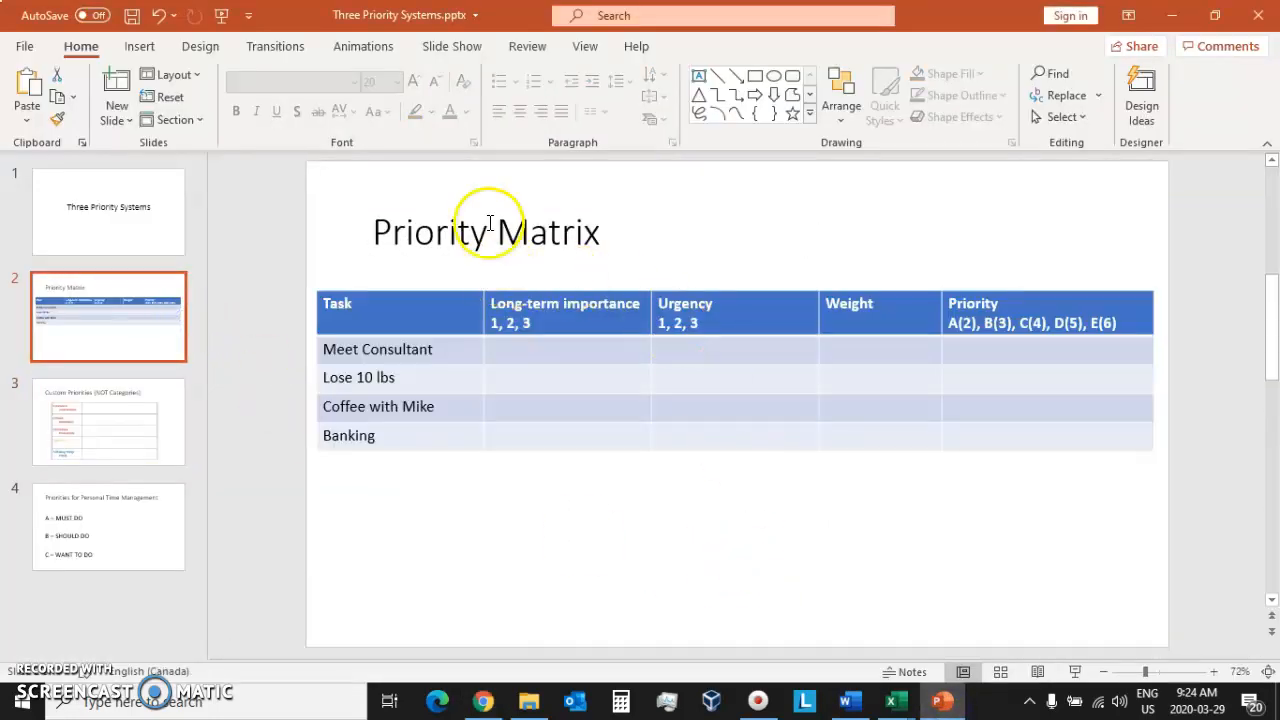
pyautogui.click(155, 545)
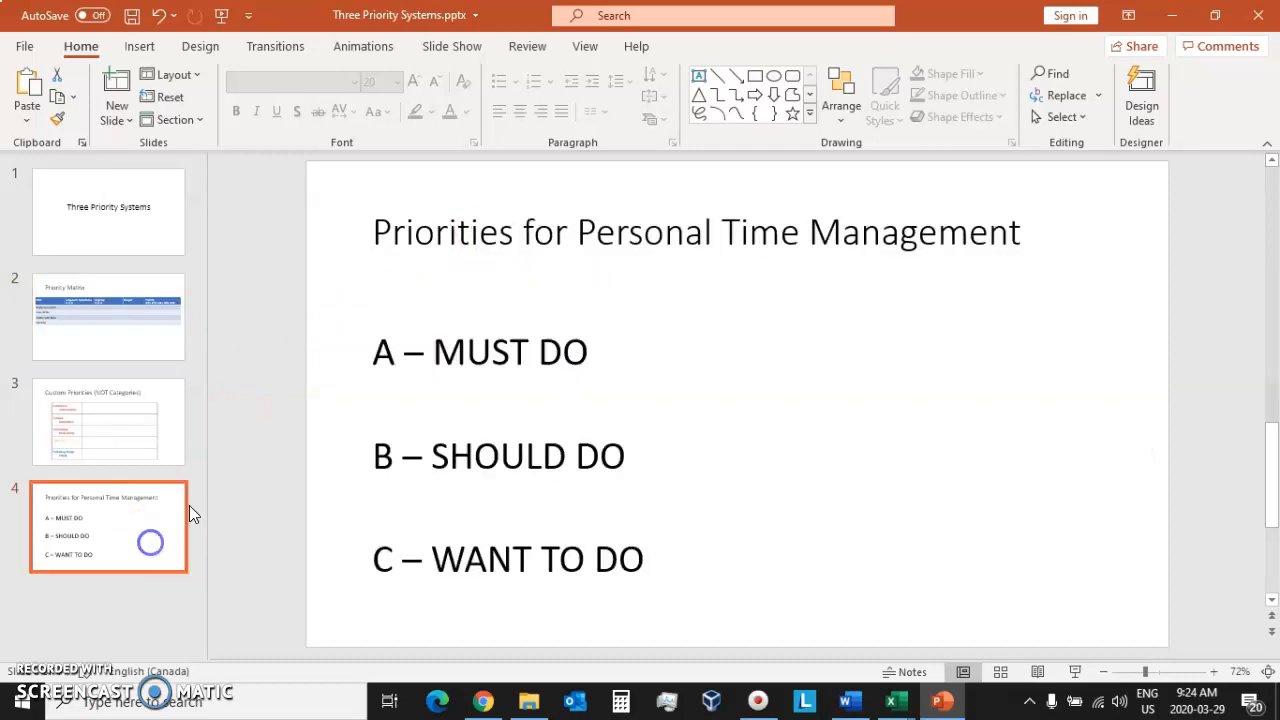
pyautogui.moveTo(463, 240); pyautogui.dragTo(608, 226)
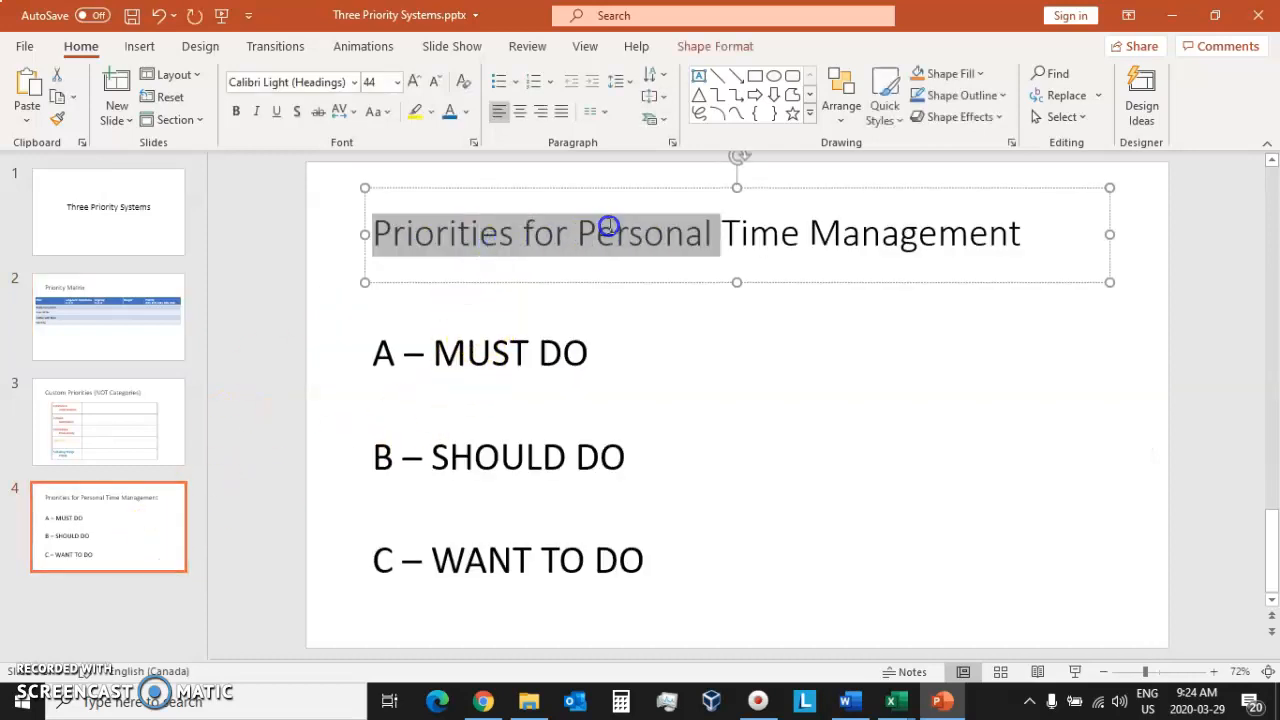
pyautogui.moveTo(688, 227); pyautogui.dragTo(908, 220)
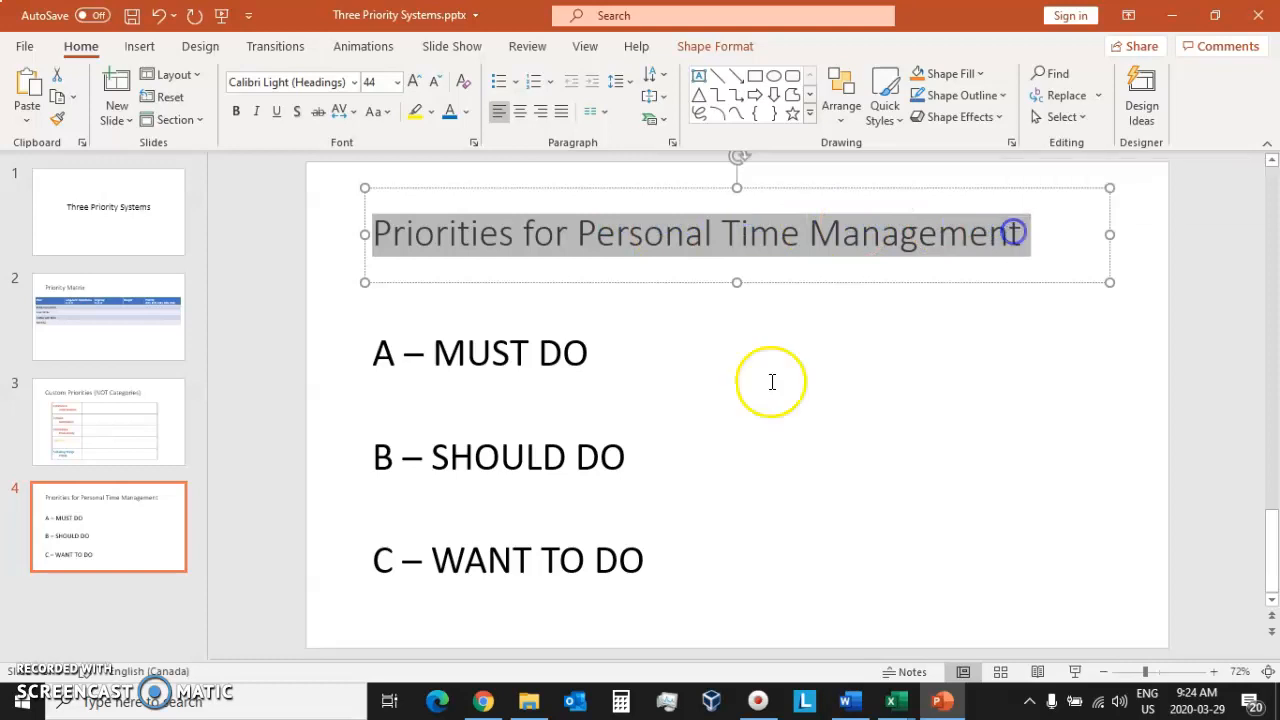
pyautogui.moveTo(436, 345); pyautogui.dragTo(475, 603)
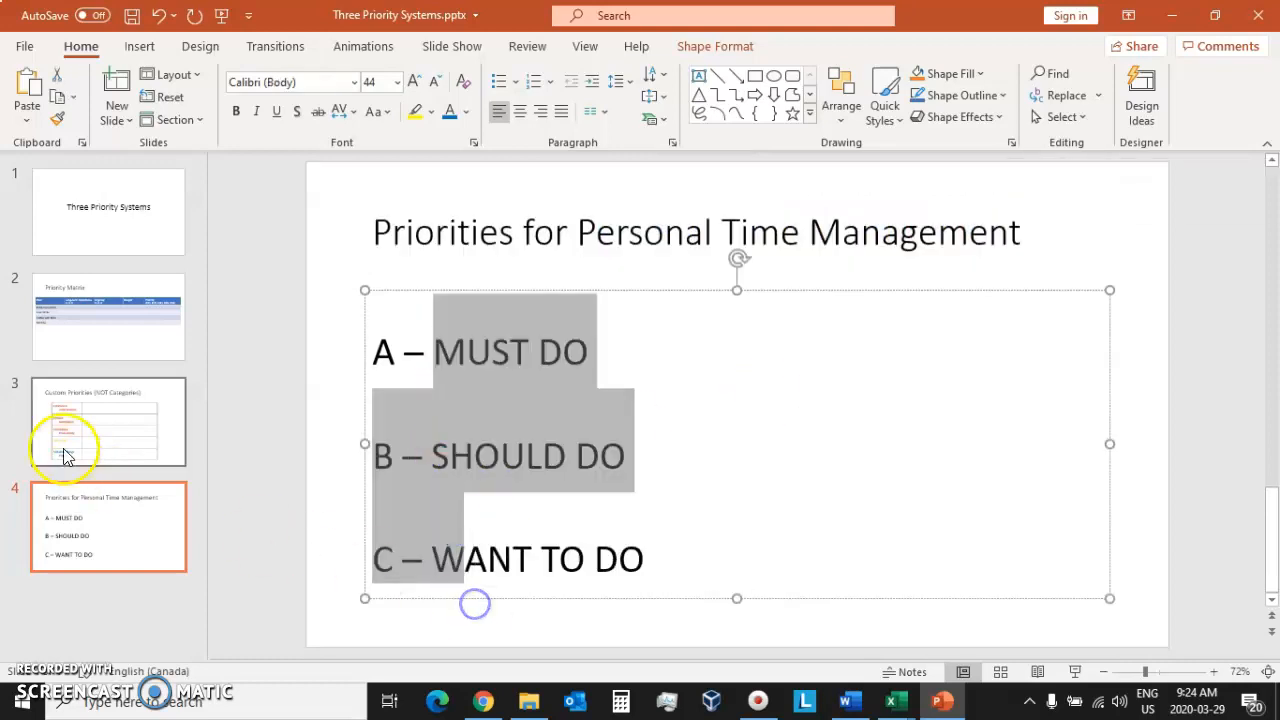
pyautogui.click(48, 422)
pyautogui.moveTo(386, 230); pyautogui.dragTo(678, 243)
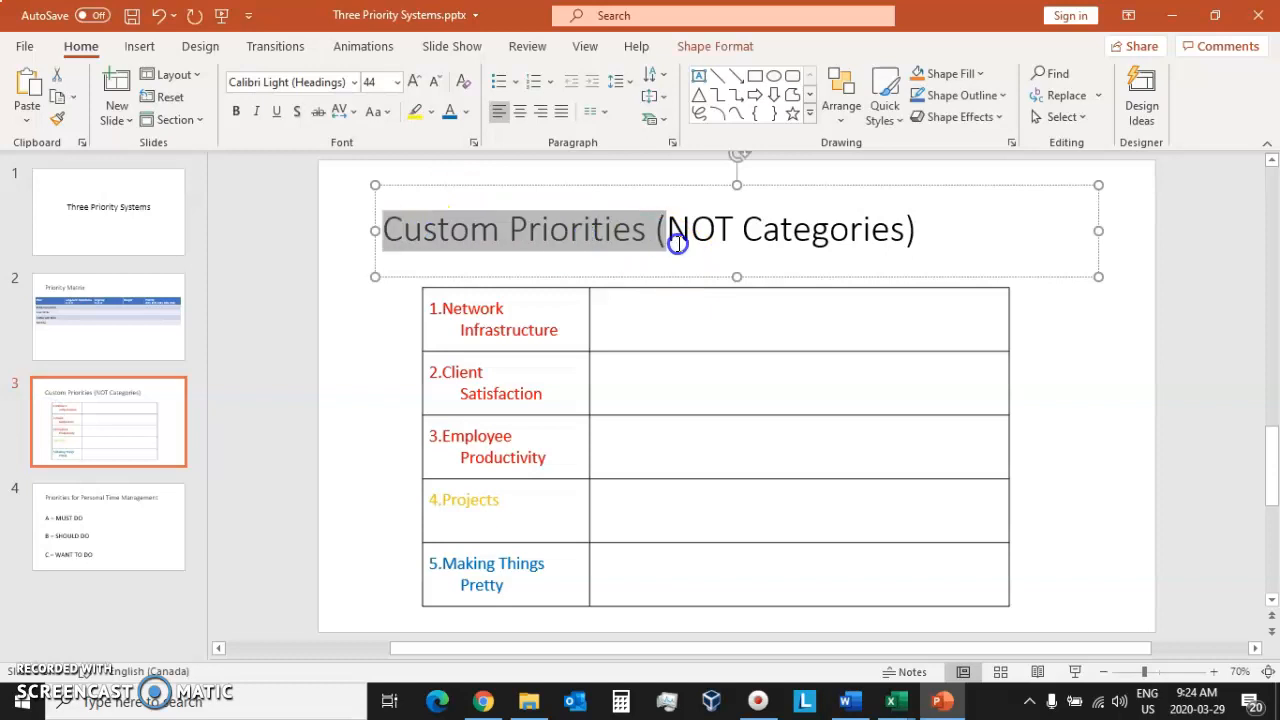
pyautogui.click(480, 572)
pyautogui.moveTo(480, 572); pyautogui.dragTo(451, 313)
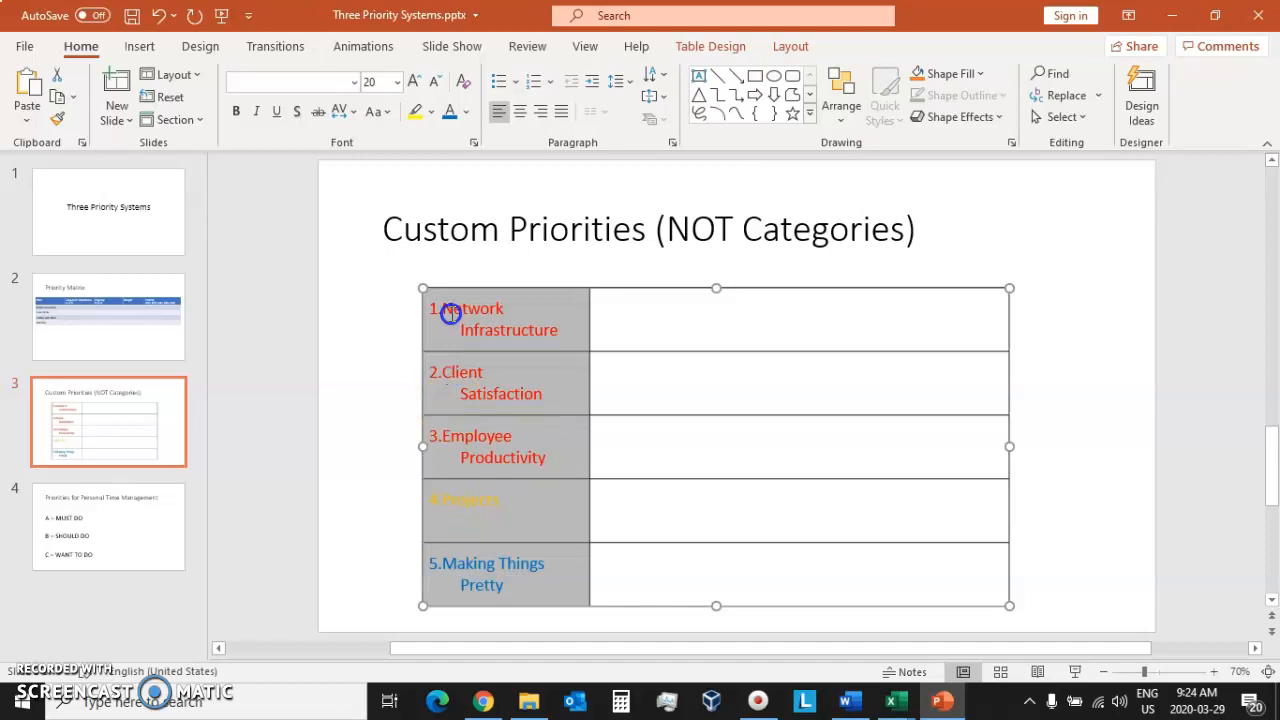
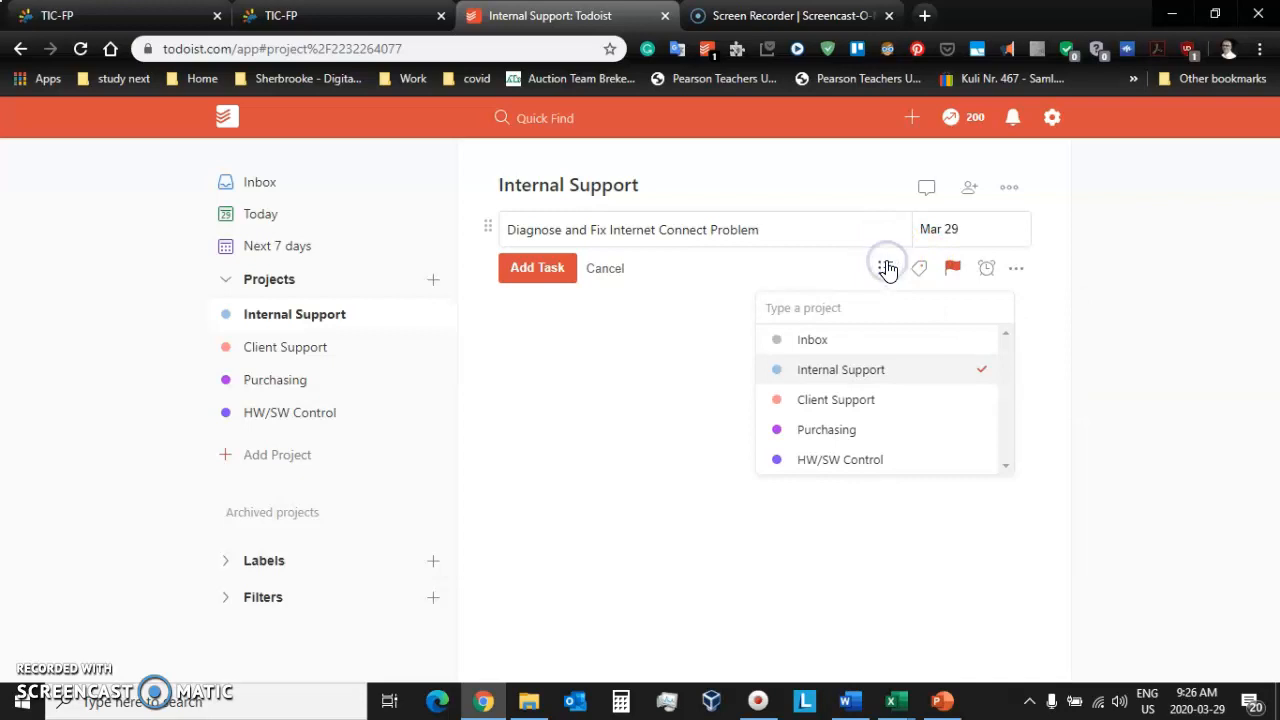
# Assign the new internet connection task to the Internal Support project and add it to the task list.
pyautogui.click(886, 270)
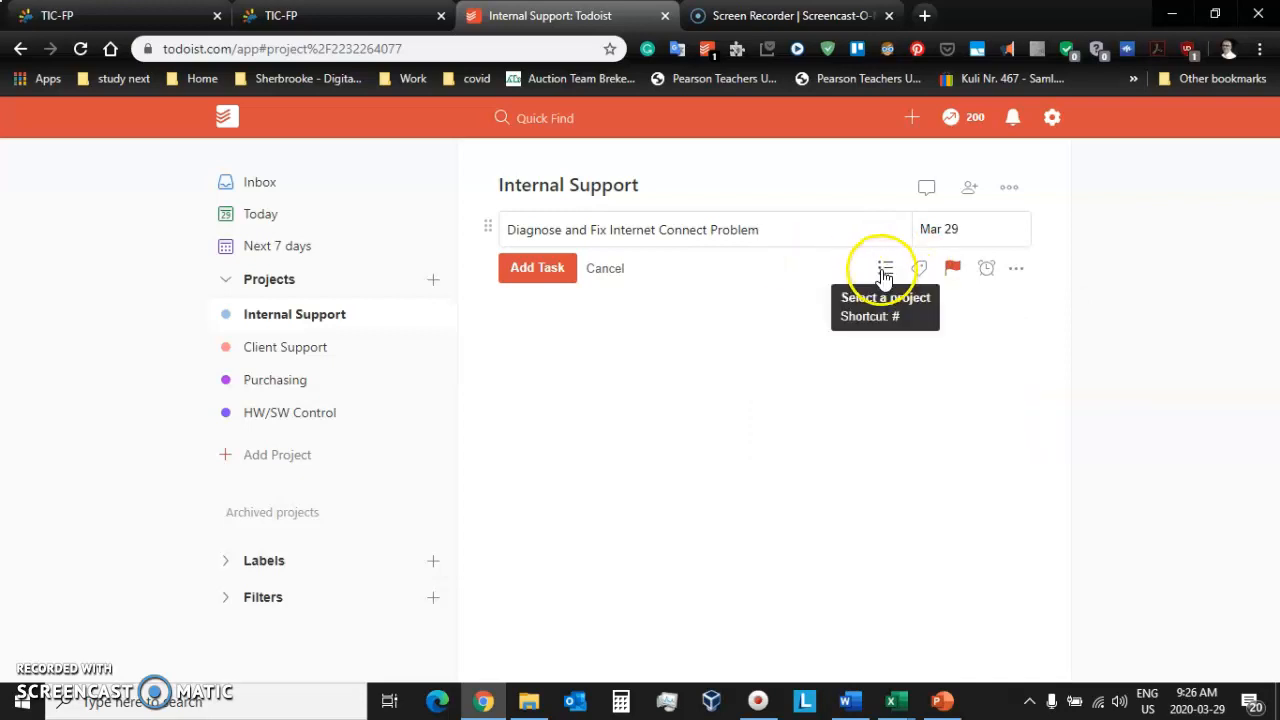
pyautogui.click(885, 270)
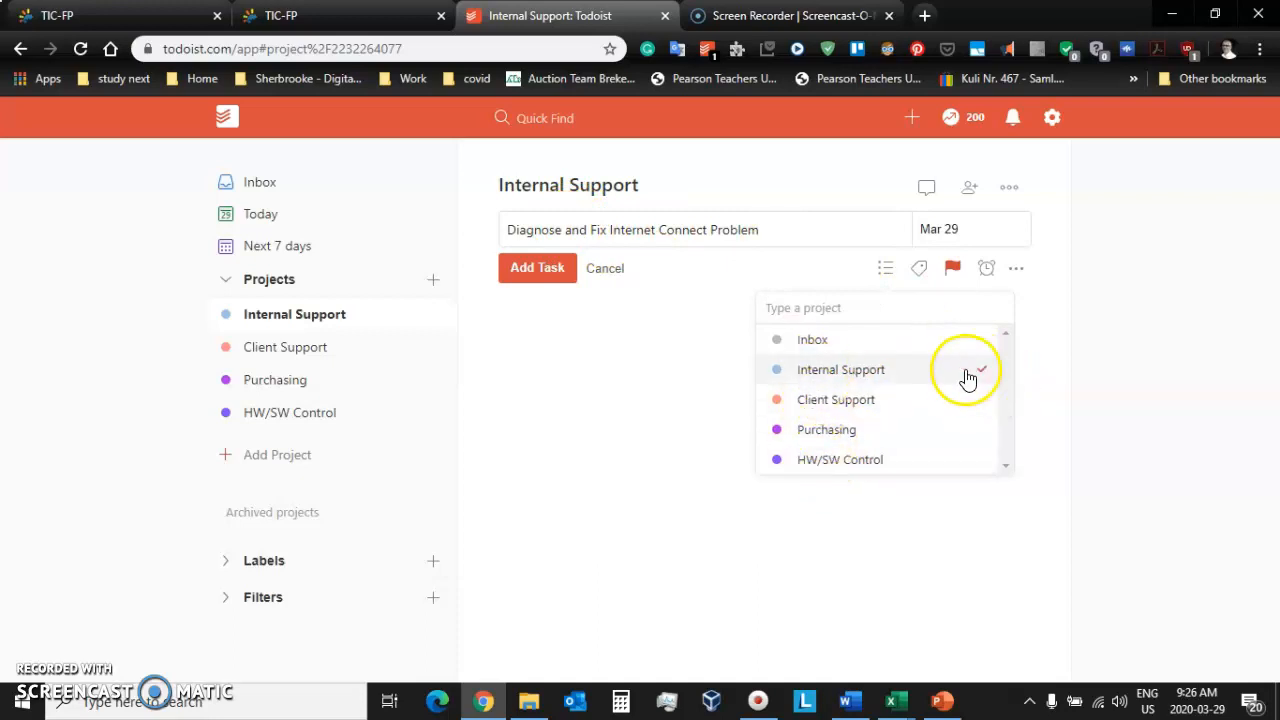
pyautogui.click(873, 378)
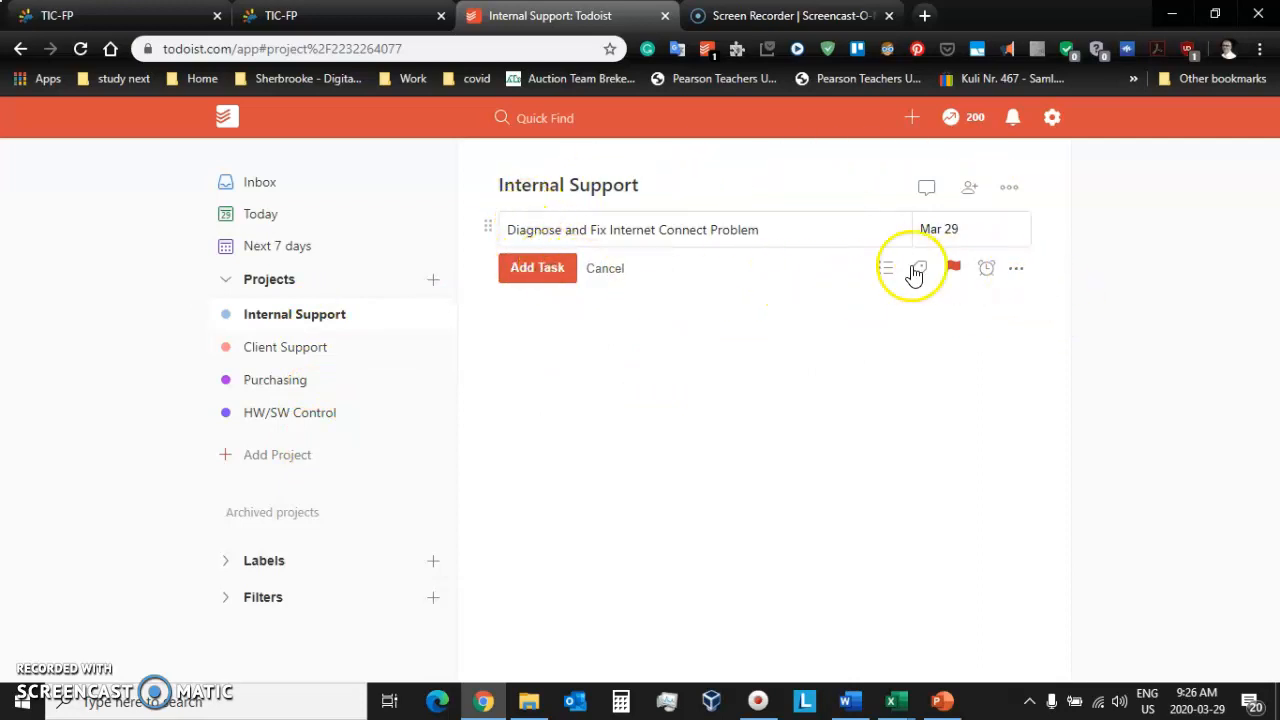
pyautogui.click(534, 272)
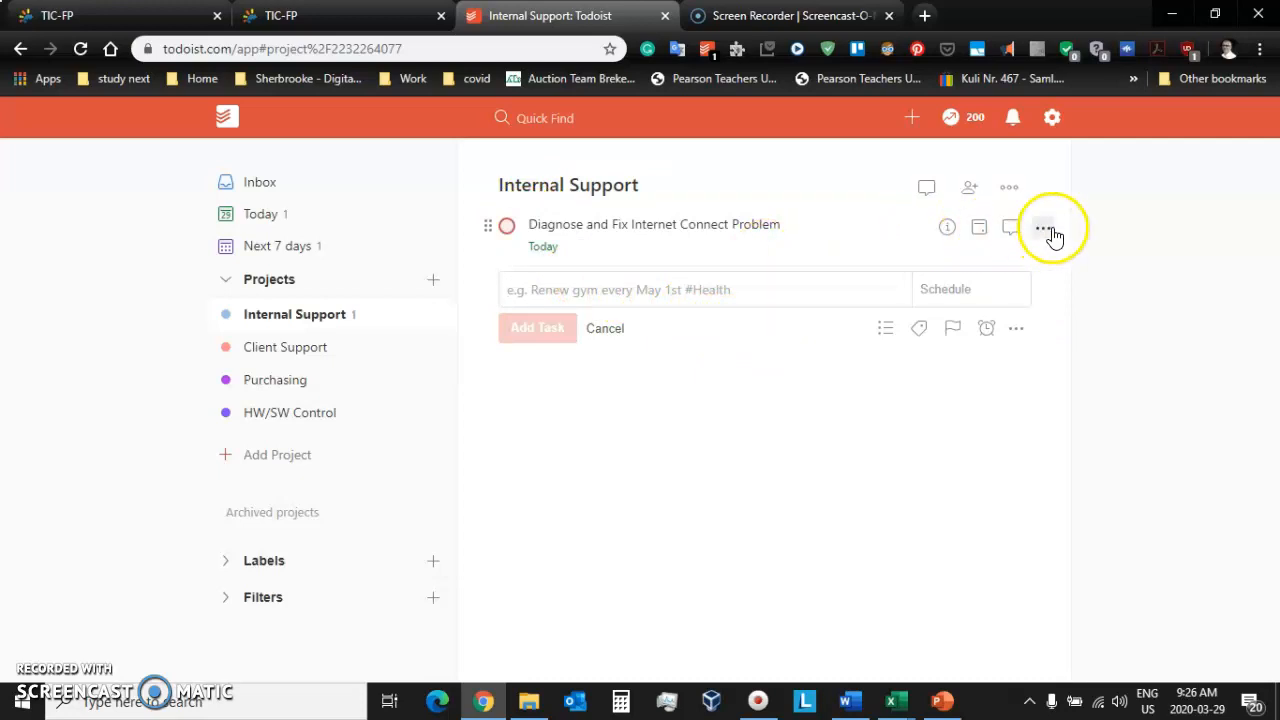
# Try to add the comment "text comments Connection went down at 9:30, probably a router issue" to the task, then close its details.
pyautogui.click(946, 226)
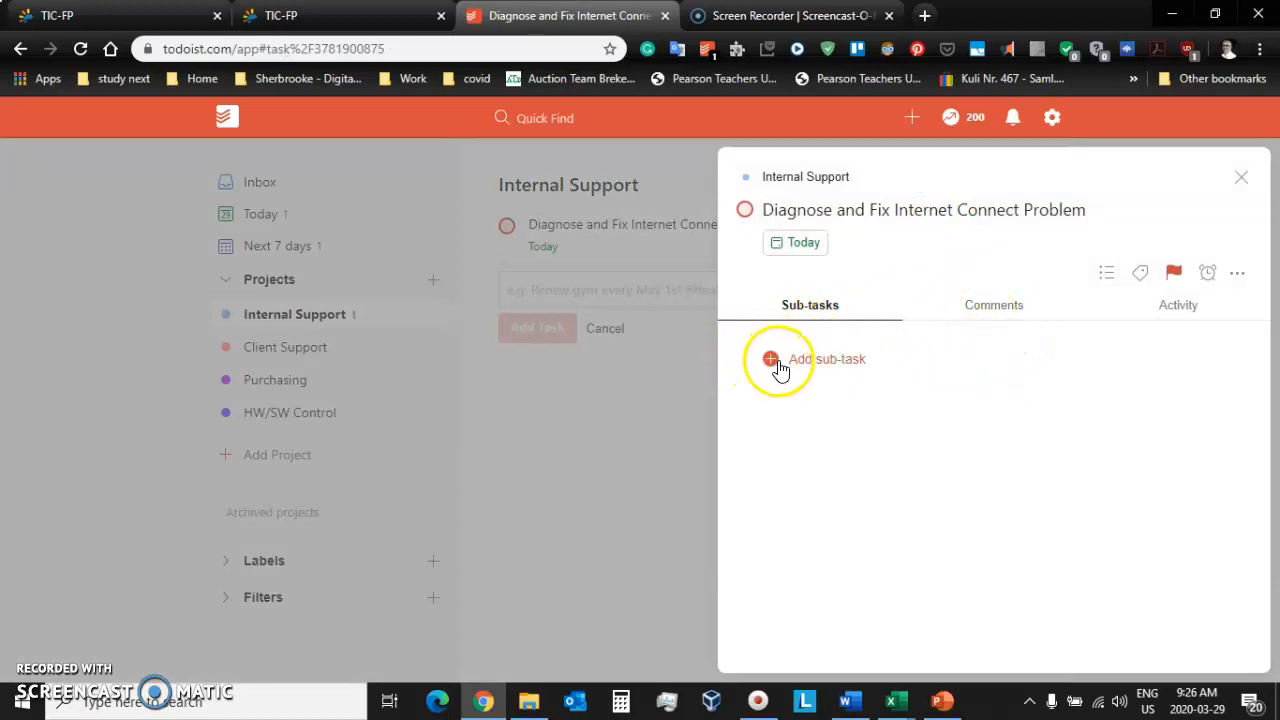
pyautogui.click(1004, 300)
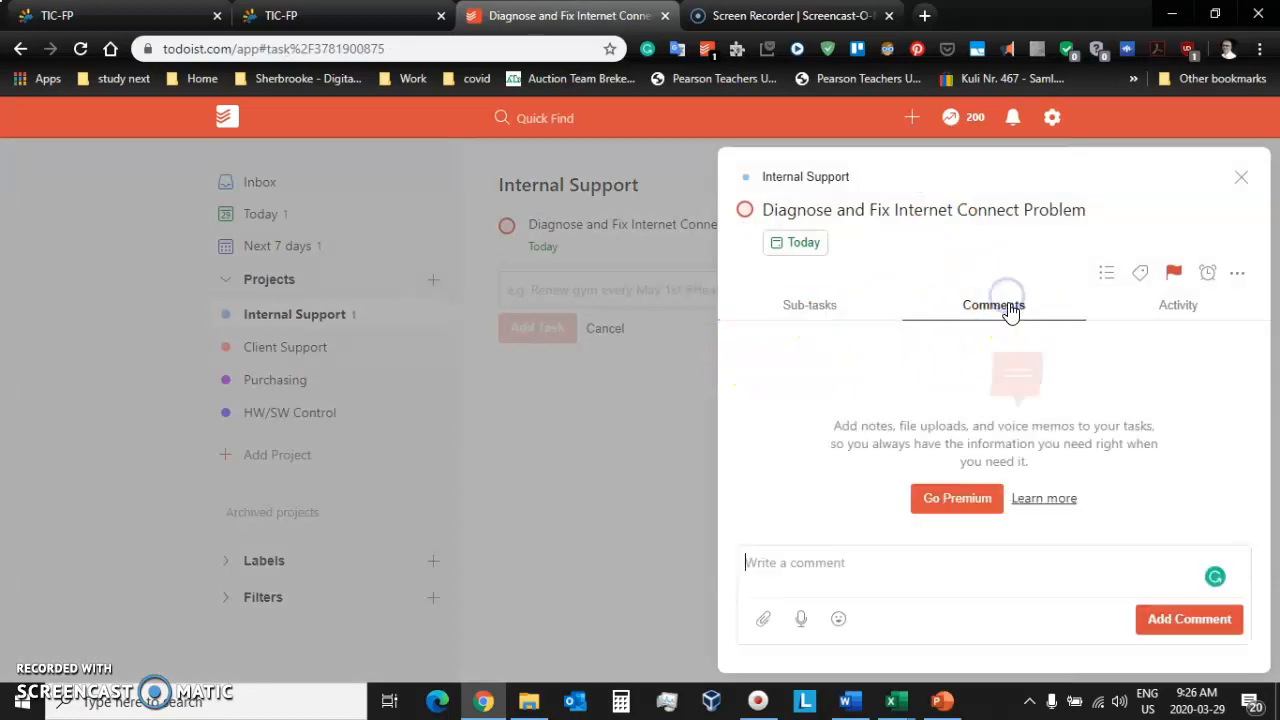
pyautogui.click(868, 570)
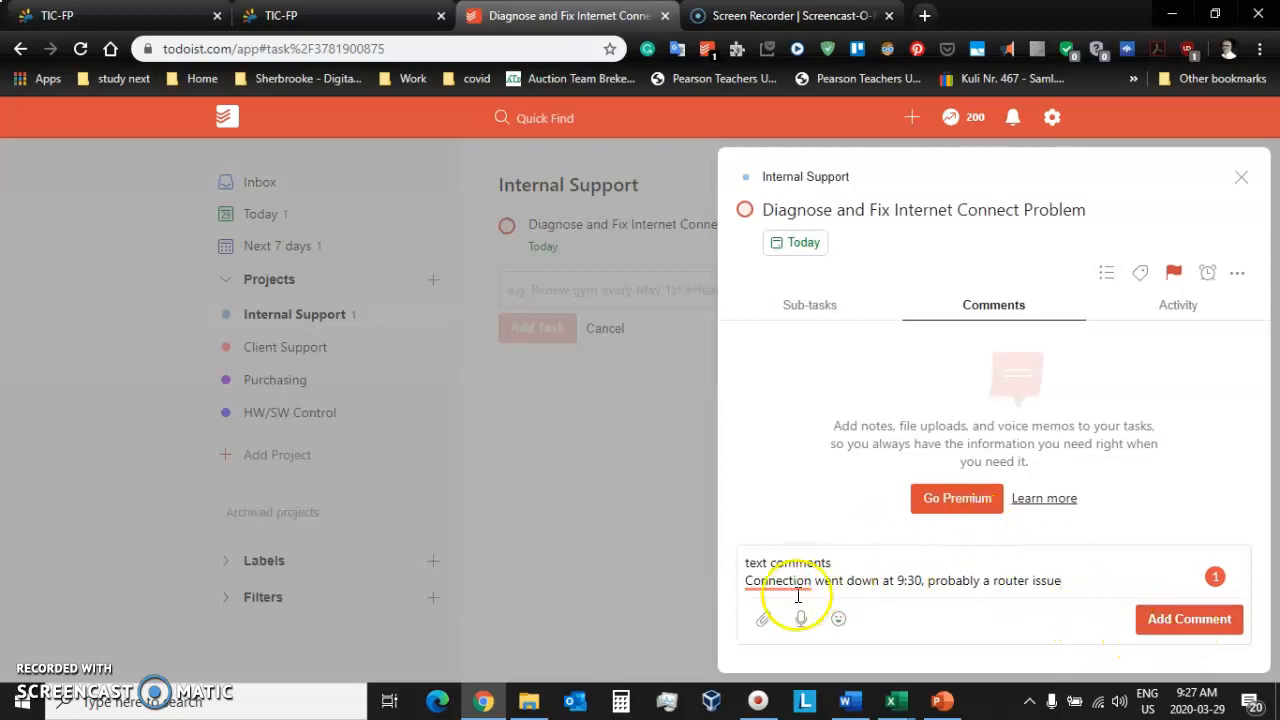
pyautogui.click(1172, 616)
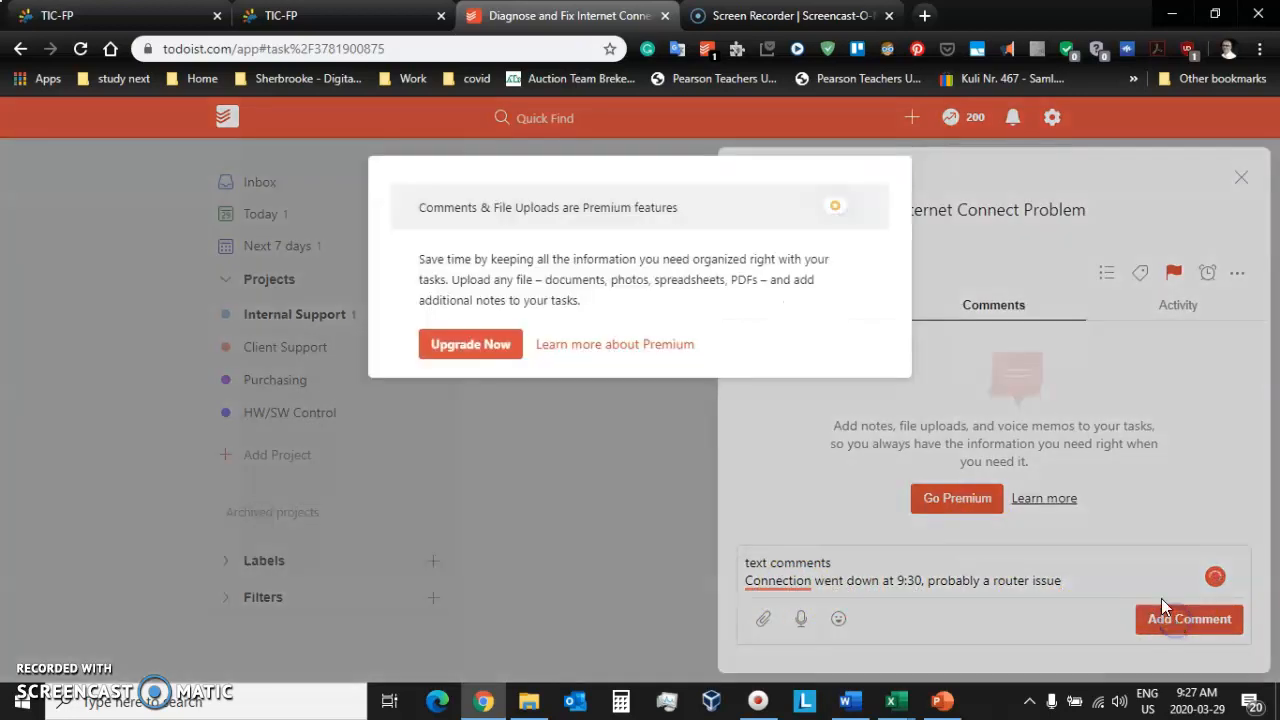
pyautogui.click(605, 441)
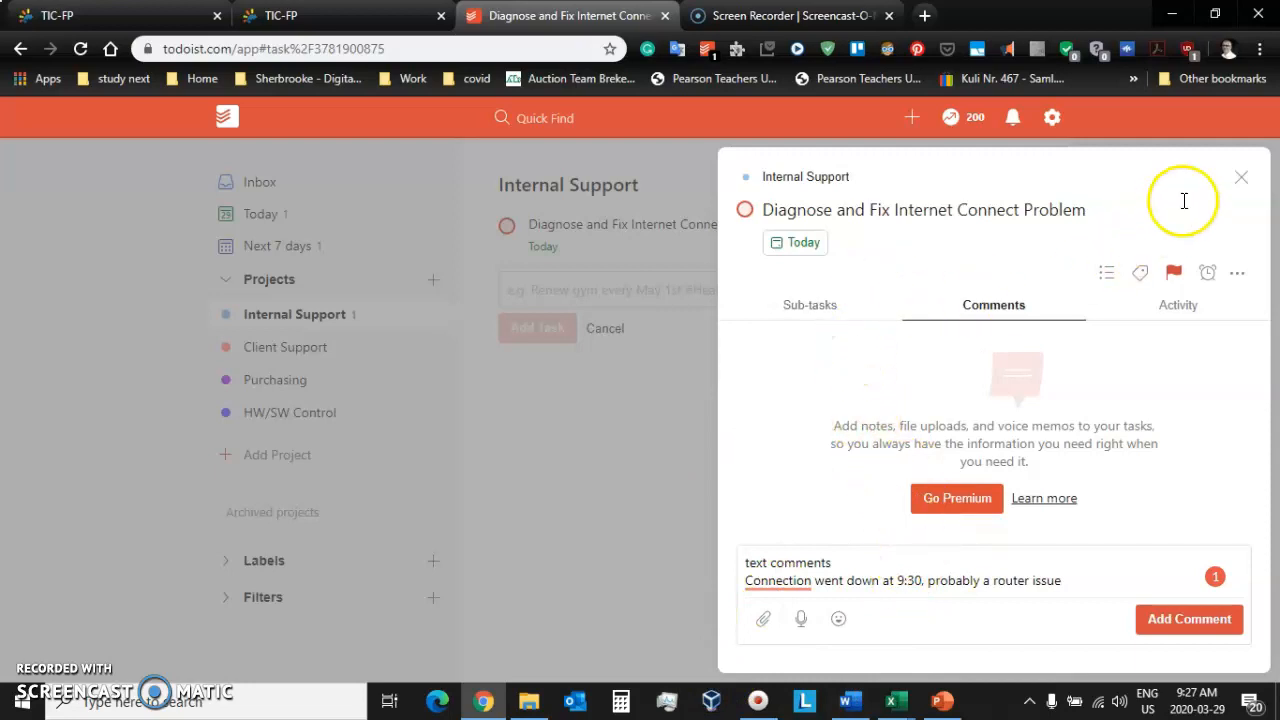
pyautogui.click(1243, 178)
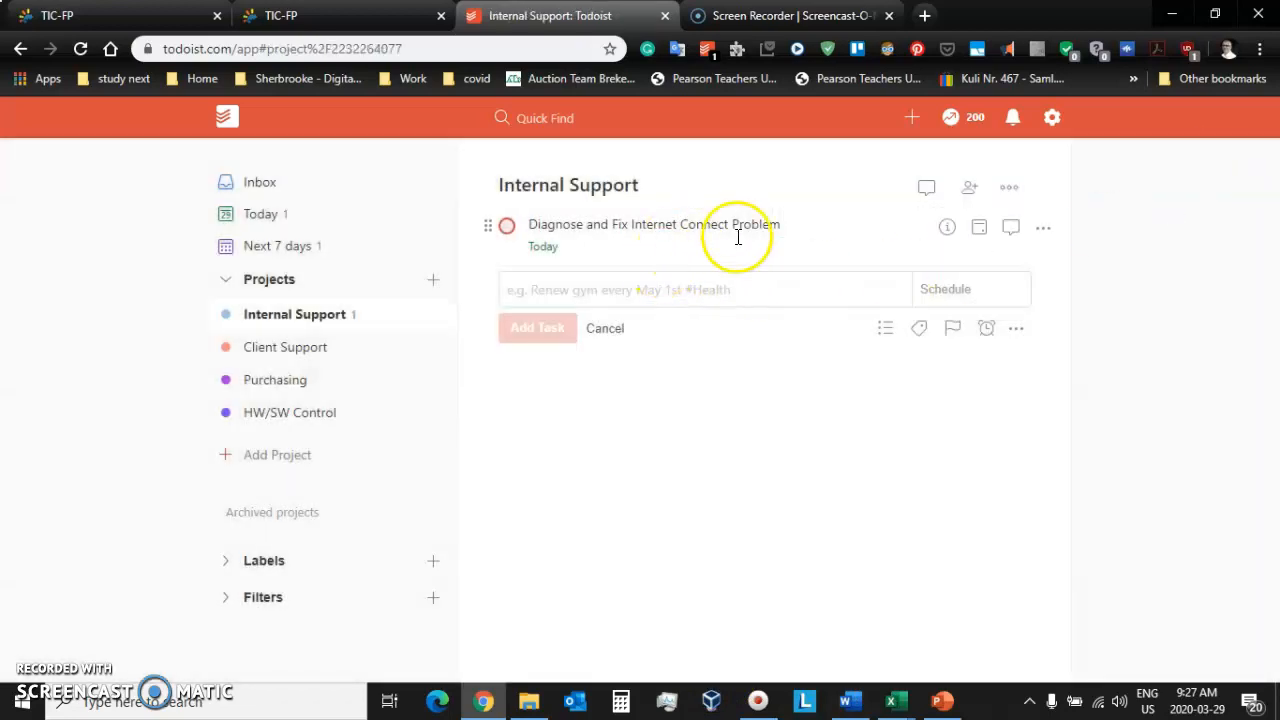
# Reopen the internet connection task for editing, examine its priority and project choices, and return to the Internal Support list.
pyautogui.click(540, 224)
pyautogui.moveTo(540, 224); pyautogui.dragTo(577, 248)
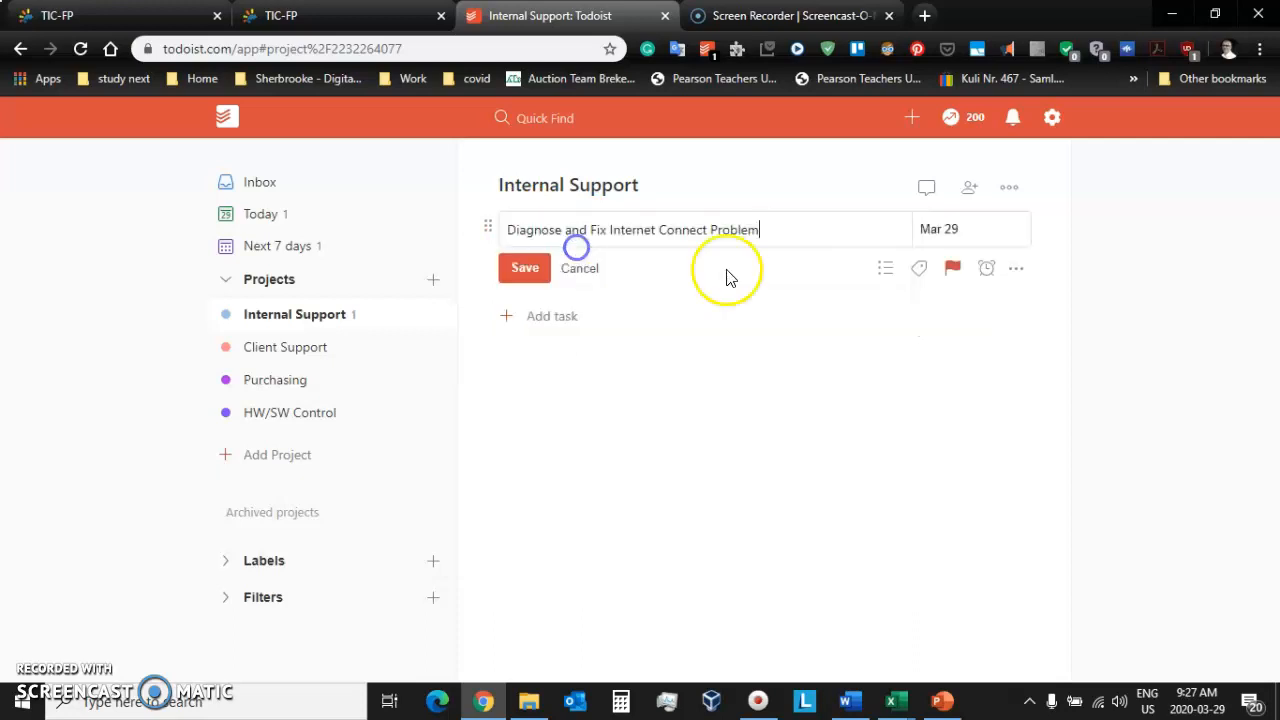
pyautogui.click(956, 270)
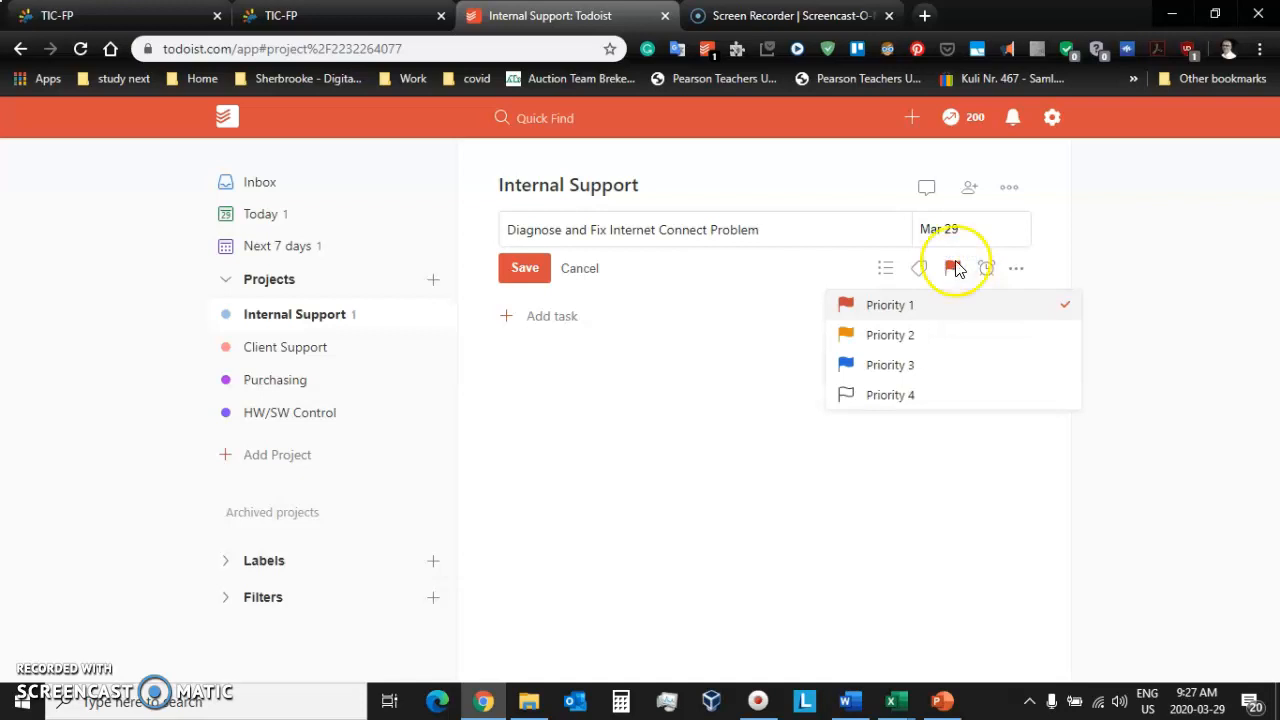
pyautogui.click(885, 270)
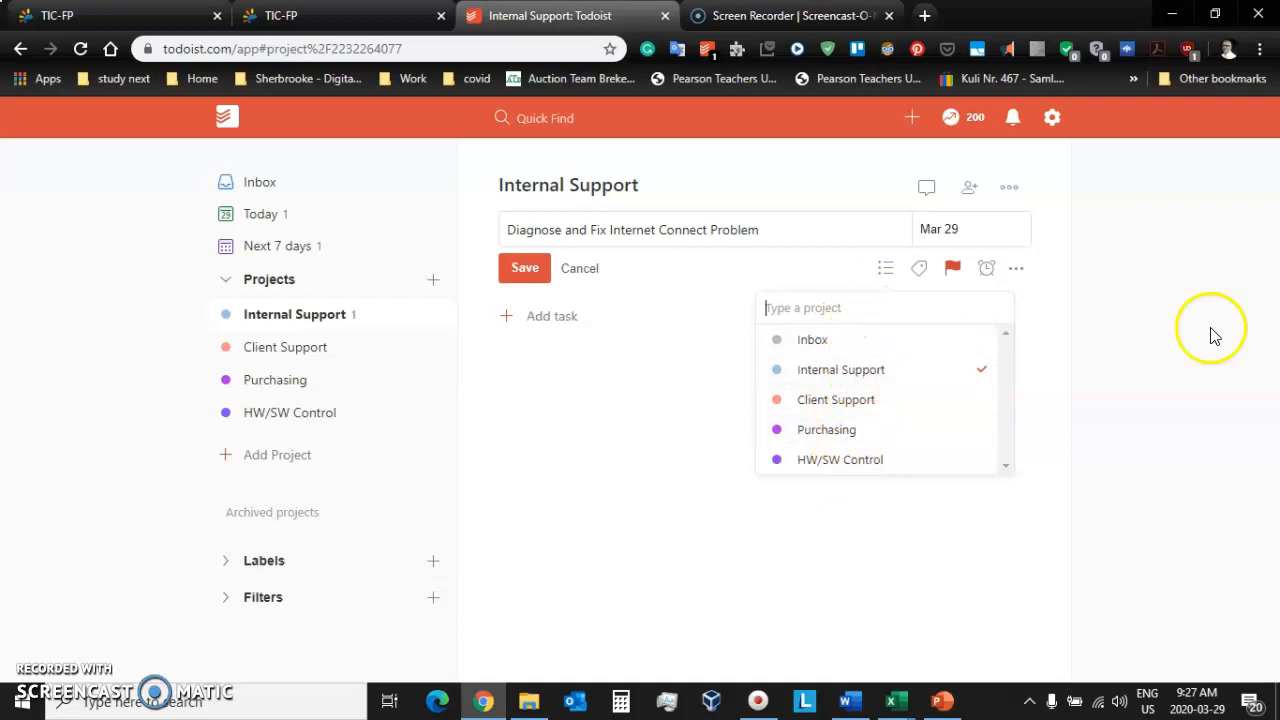
pyautogui.click(1157, 360)
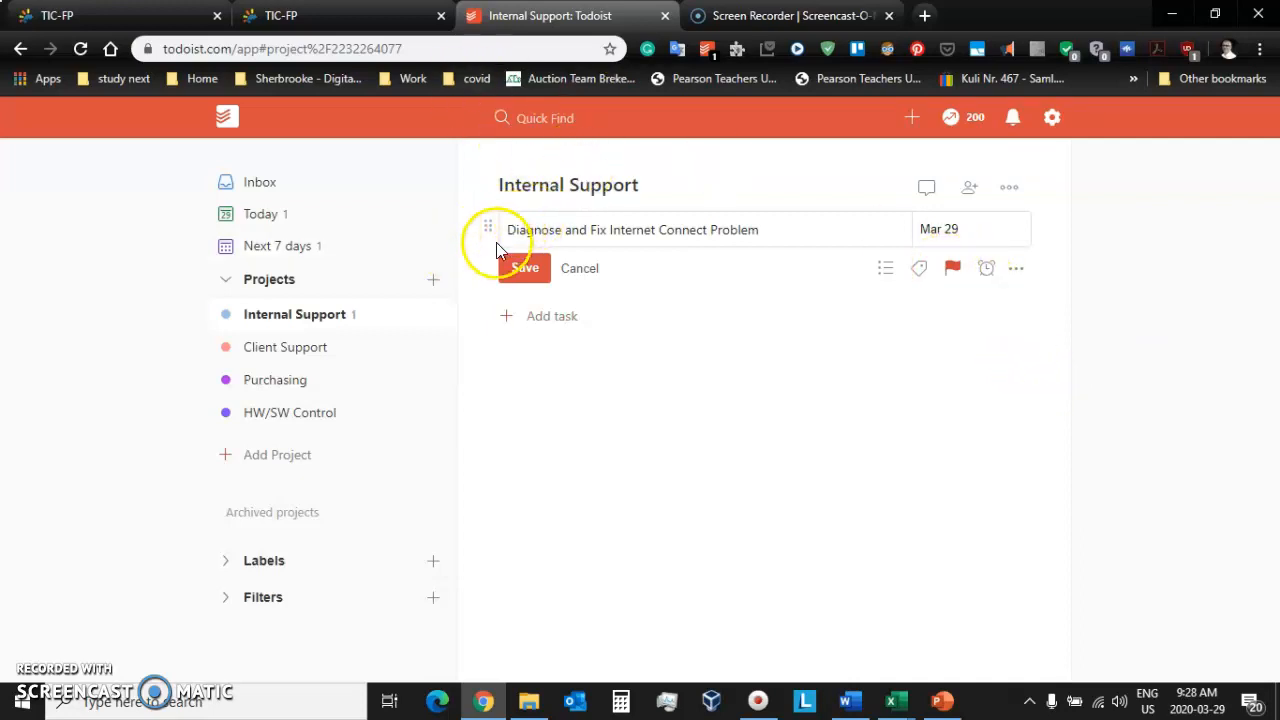
pyautogui.click(287, 315)
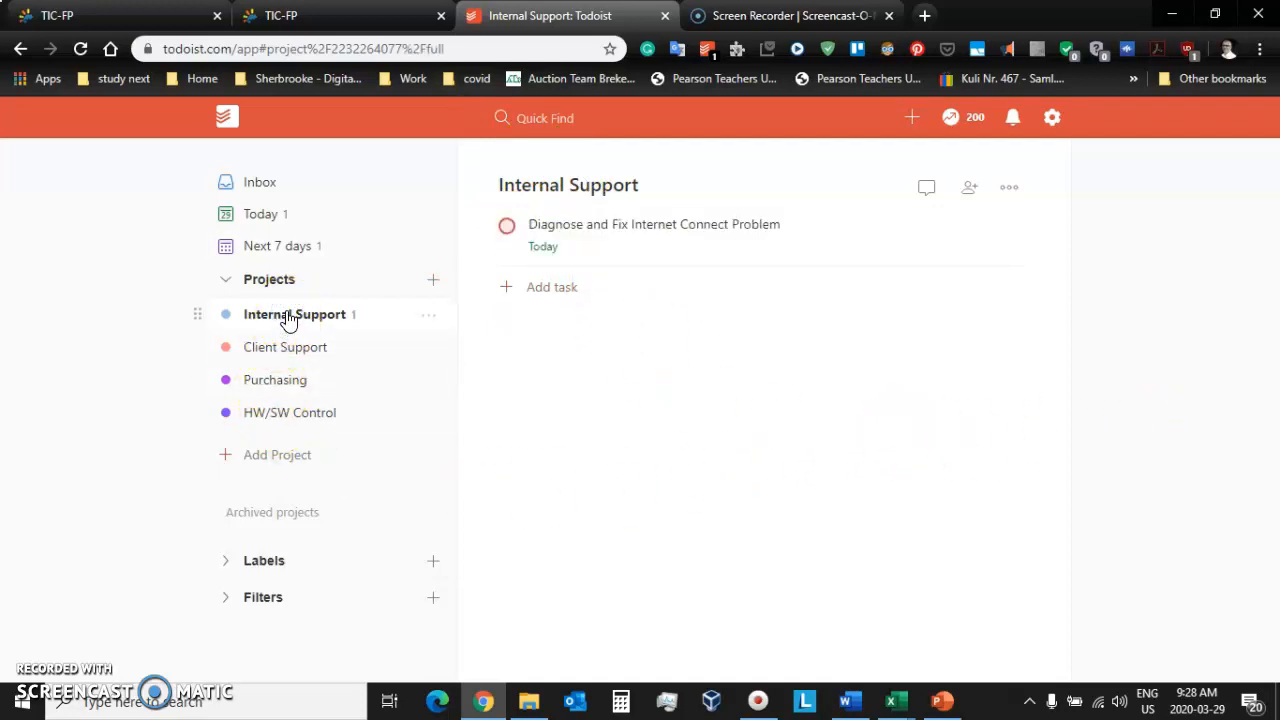
# Check the task lists of the Client Support, Purchasing and HW/SW Control projects, ending on Internal Support.
pyautogui.click(252, 344)
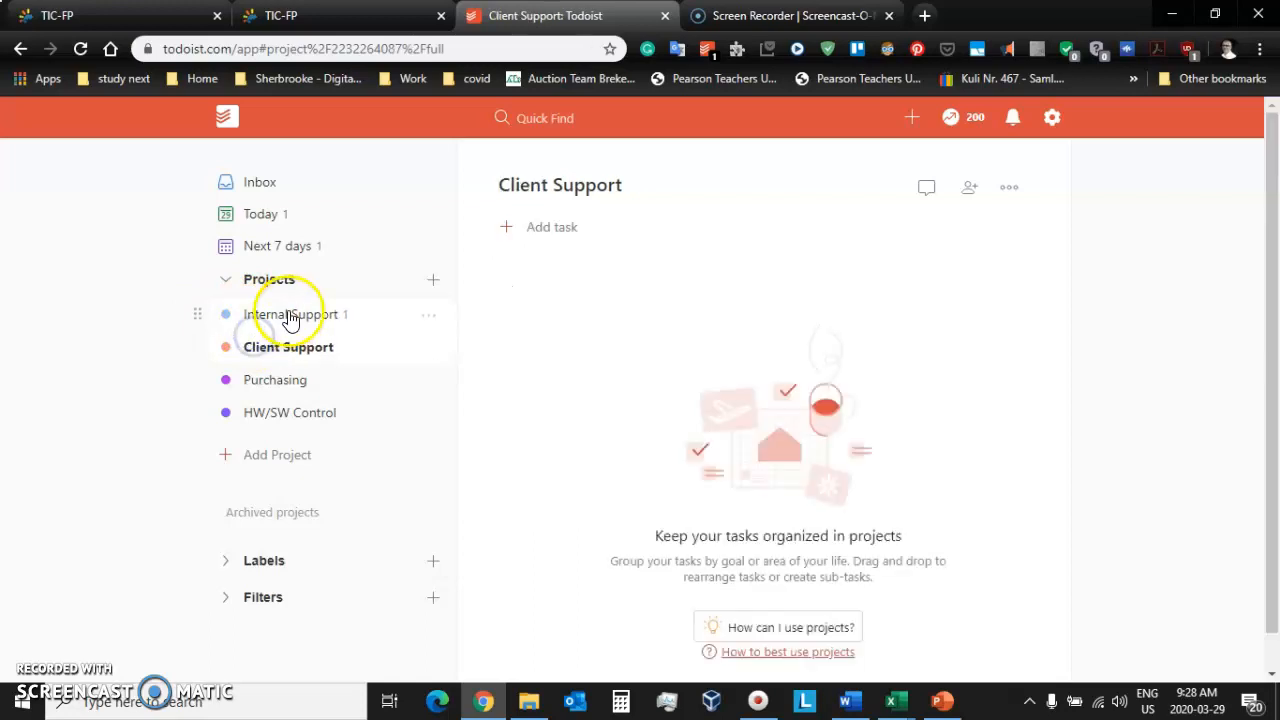
pyautogui.click(268, 380)
pyautogui.click(270, 408)
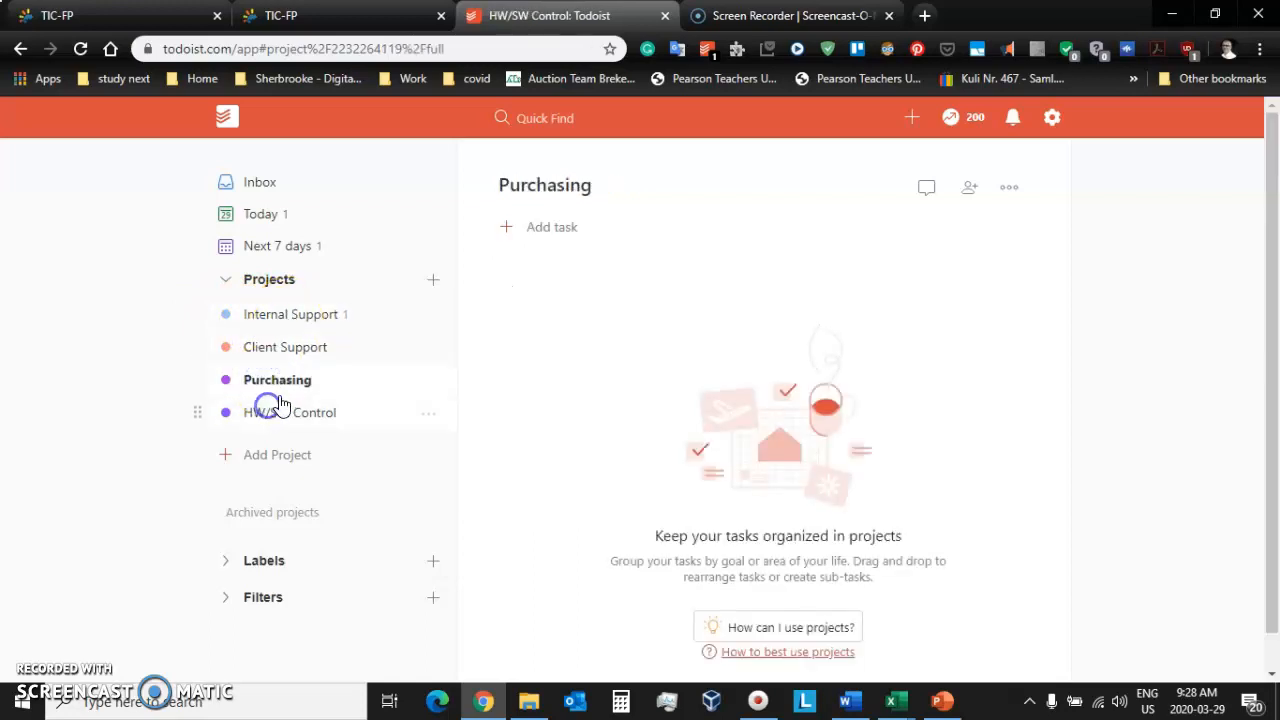
pyautogui.click(288, 317)
pyautogui.click(290, 316)
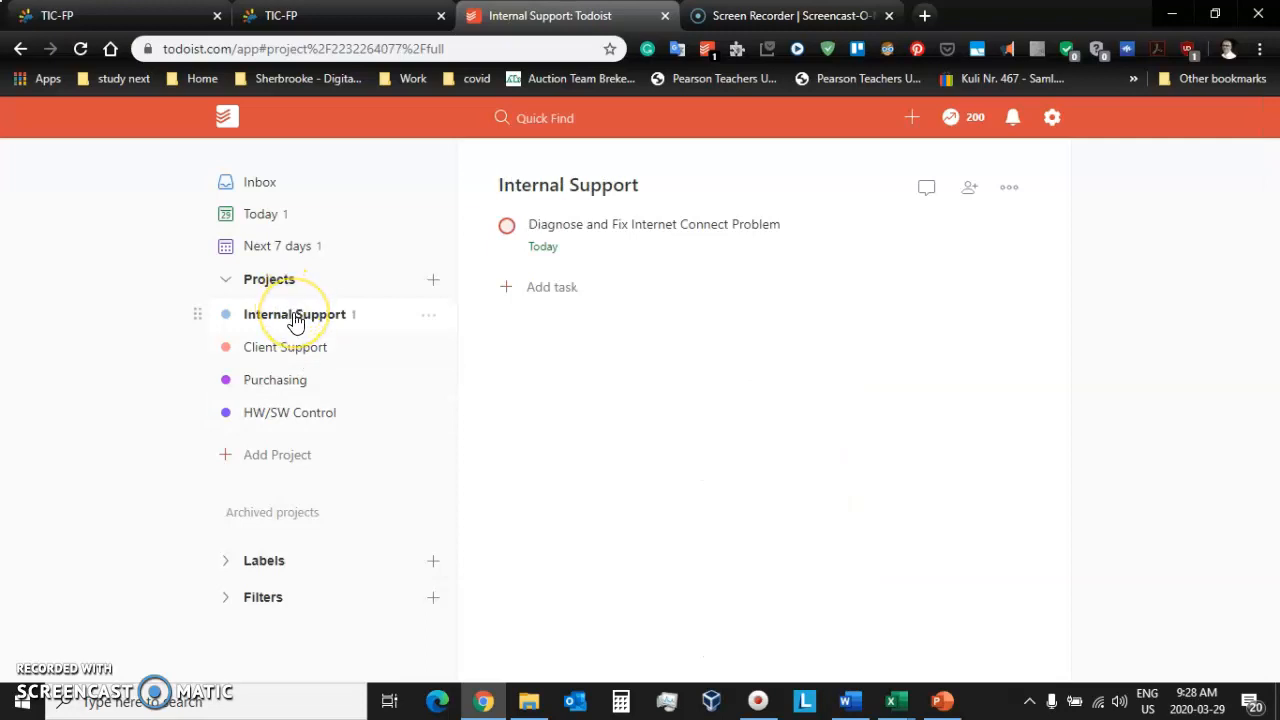
# Switch to Word and create a new blank document for the Todoist project screenshots.
pyautogui.click(139, 88)
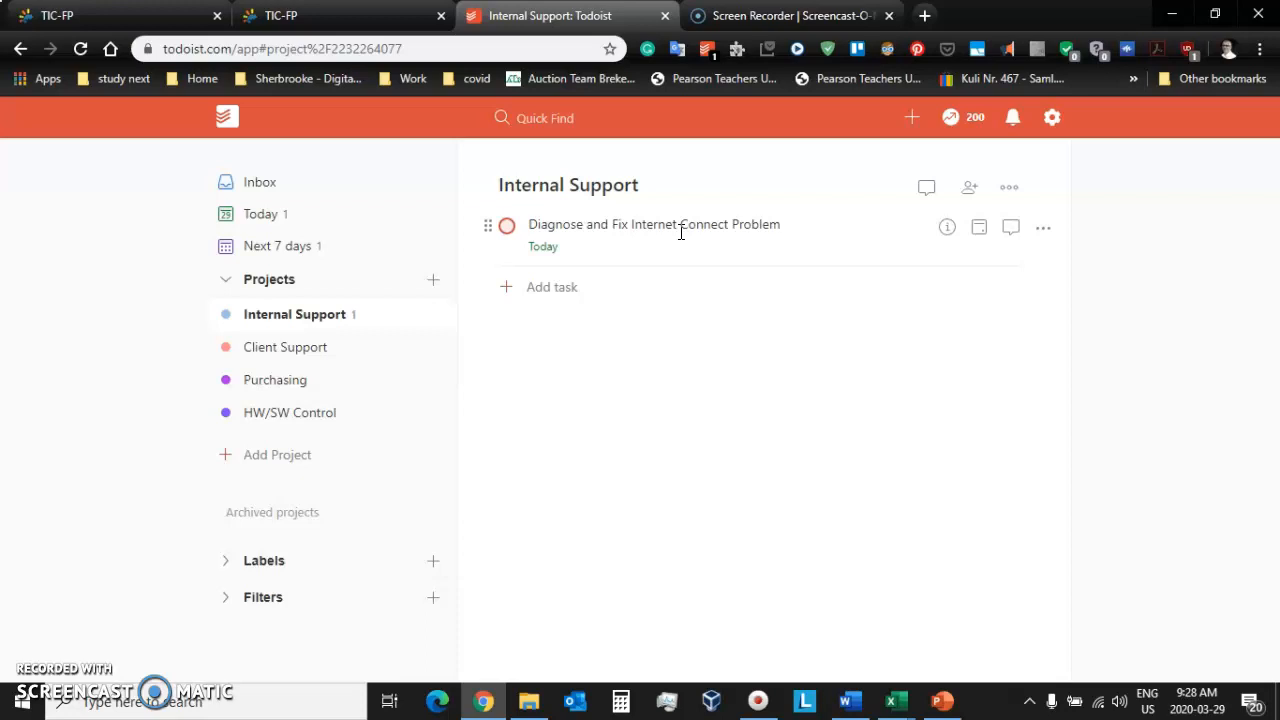
pyautogui.click(22, 702)
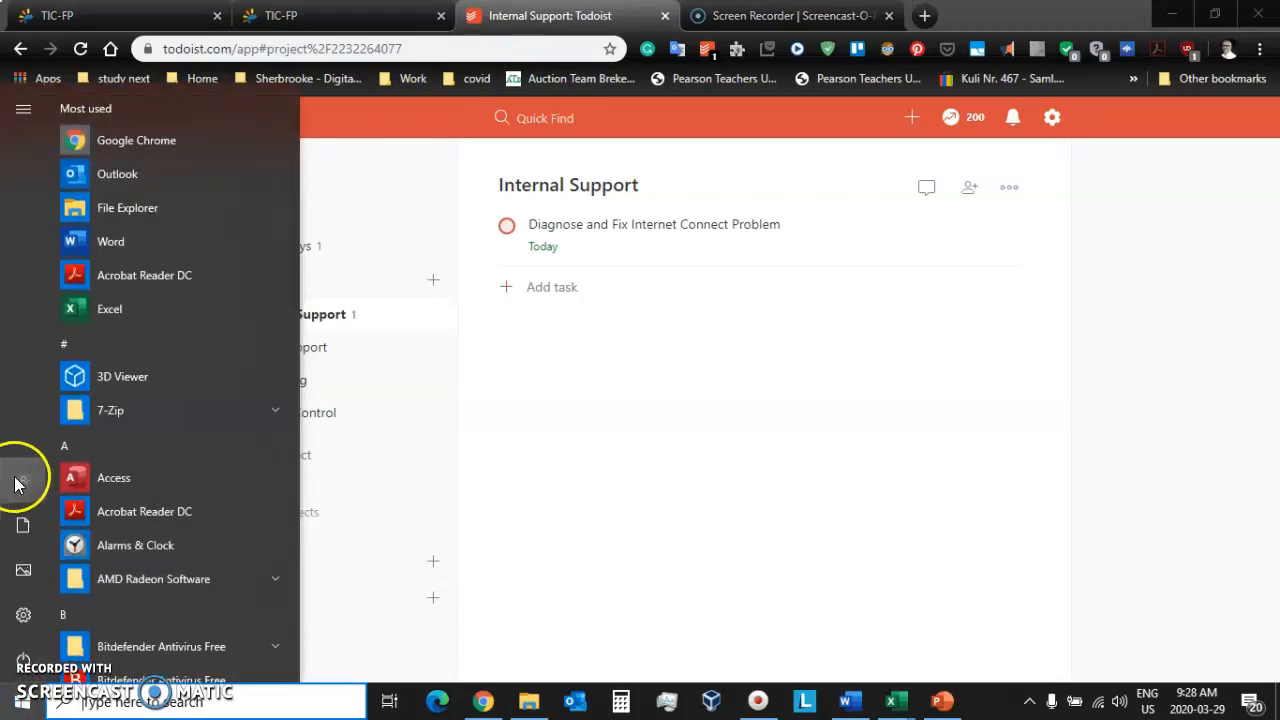
pyautogui.click(131, 255)
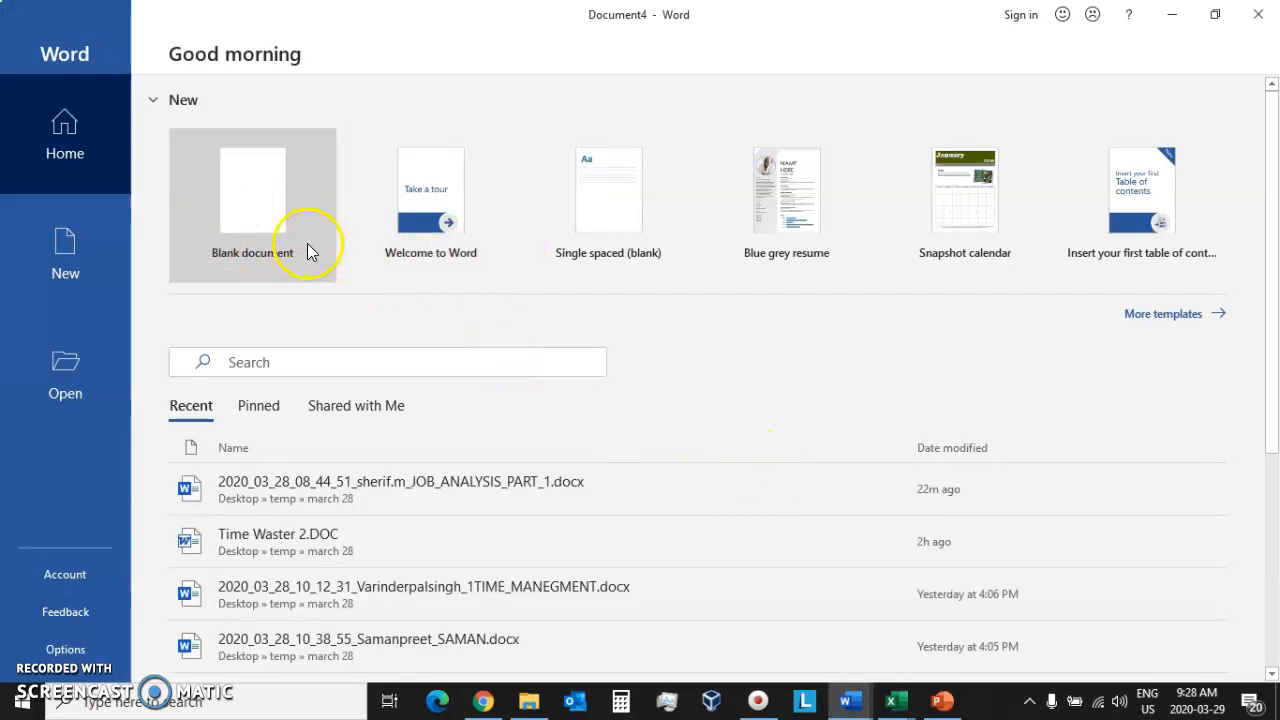
pyautogui.click(279, 231)
# Paste the captured screenshot of the Internal Support task list into the blank document and add an empty line below it.
pyautogui.rightClick(463, 393)
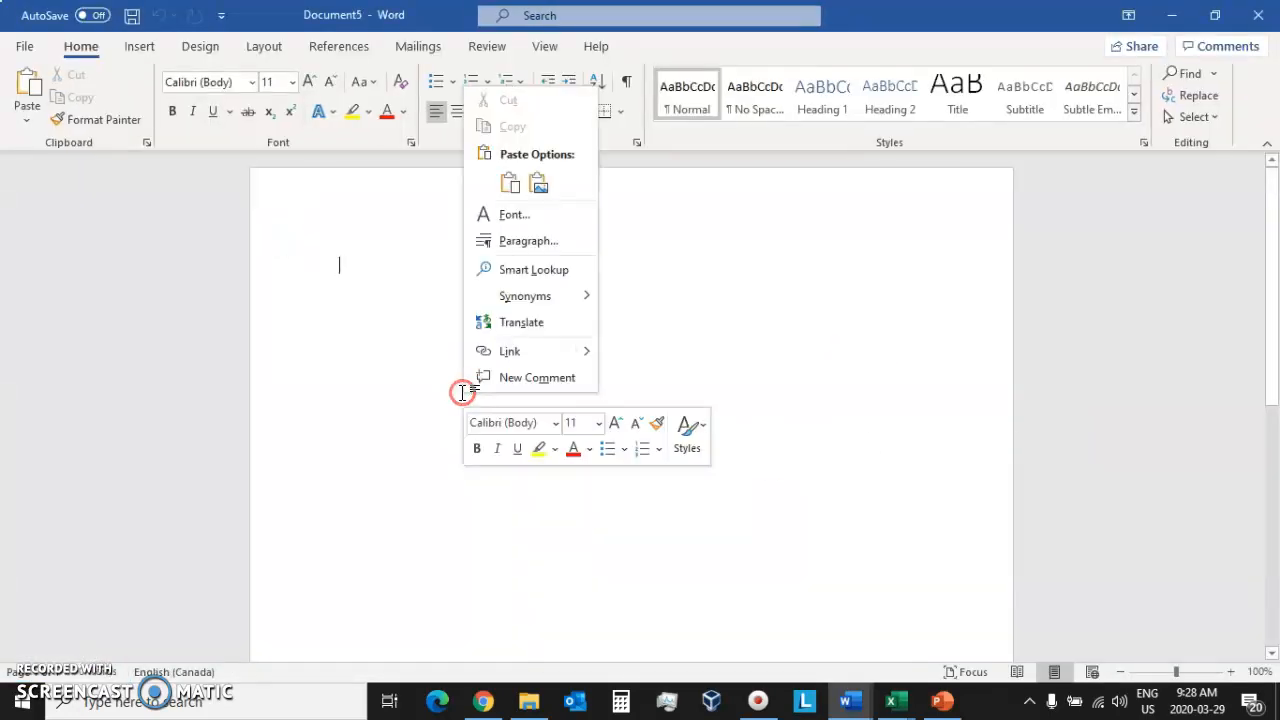
pyautogui.click(505, 184)
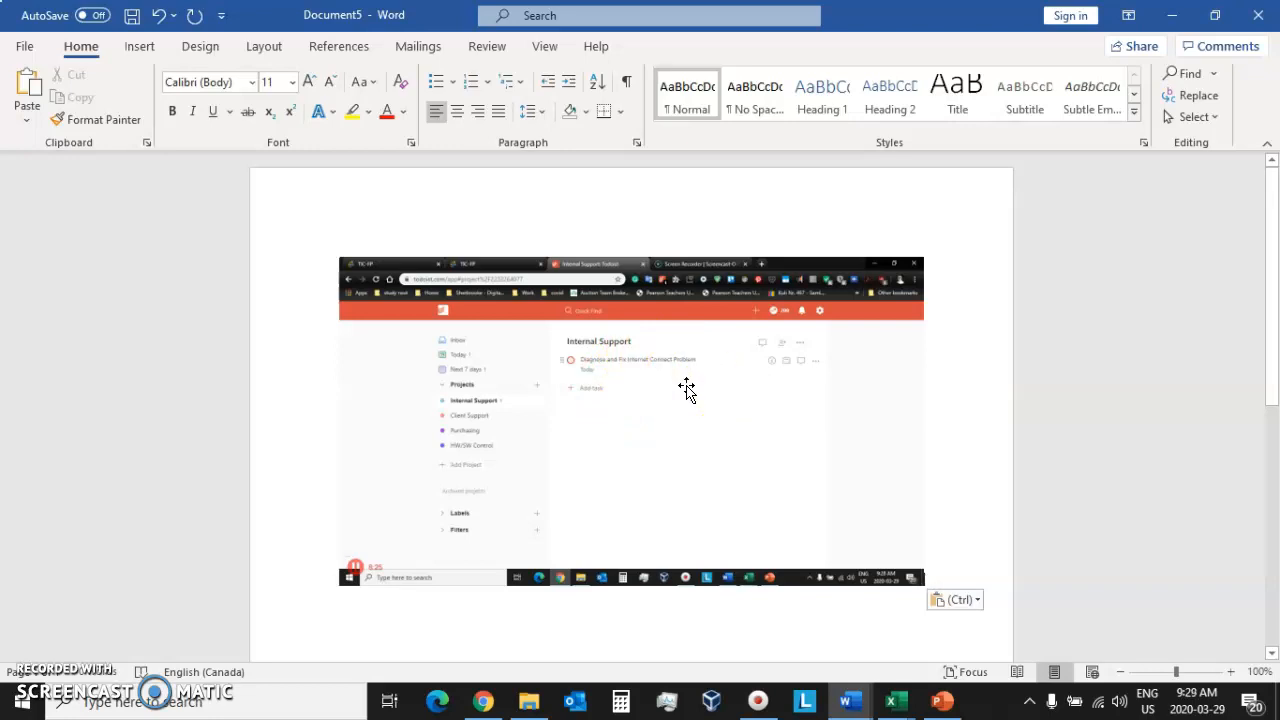
pyautogui.press('Return')
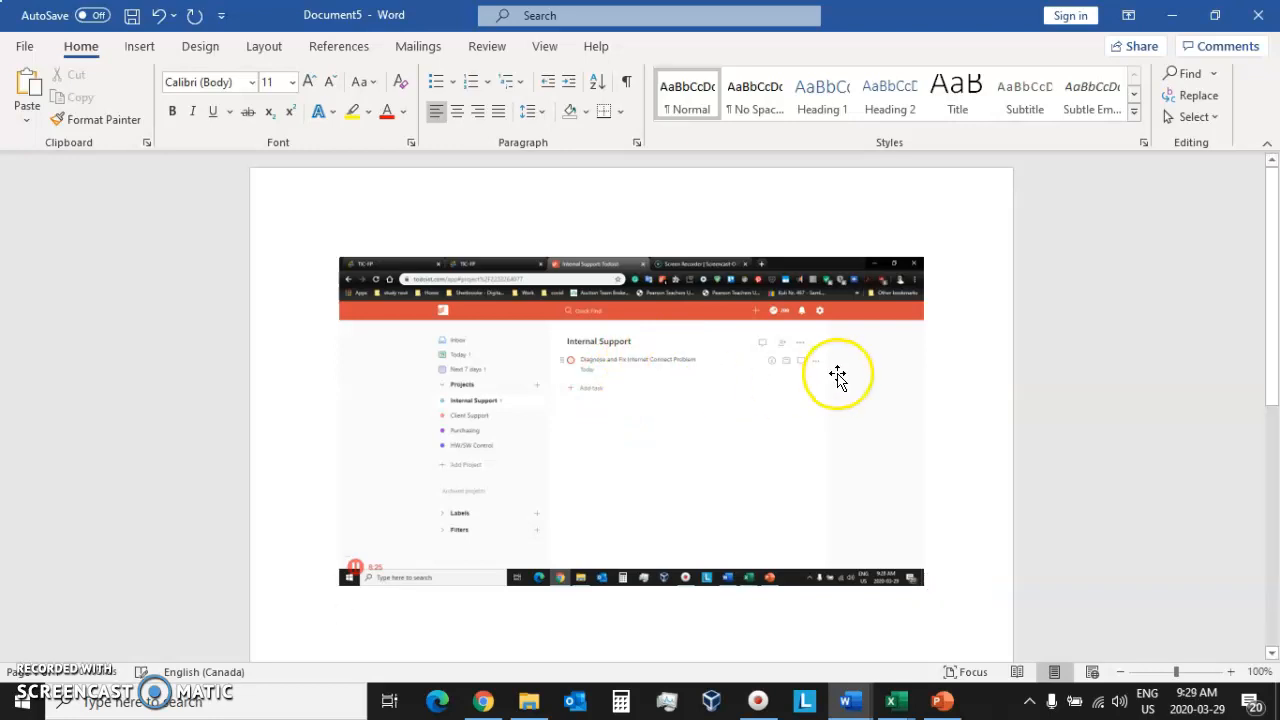
pyautogui.scroll(-2, 834, 371)
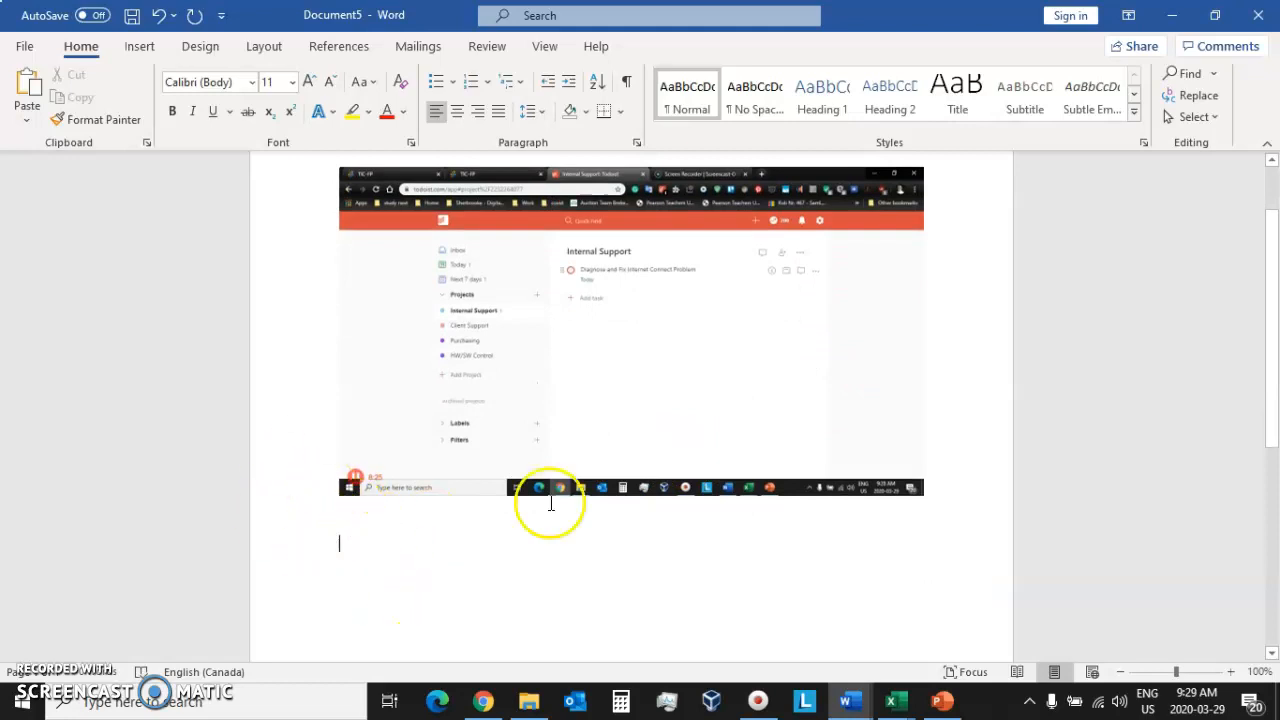
# Switch back to Todoist in Chrome and display the Client Support project for the next screenshot.
pyautogui.click(1169, 16)
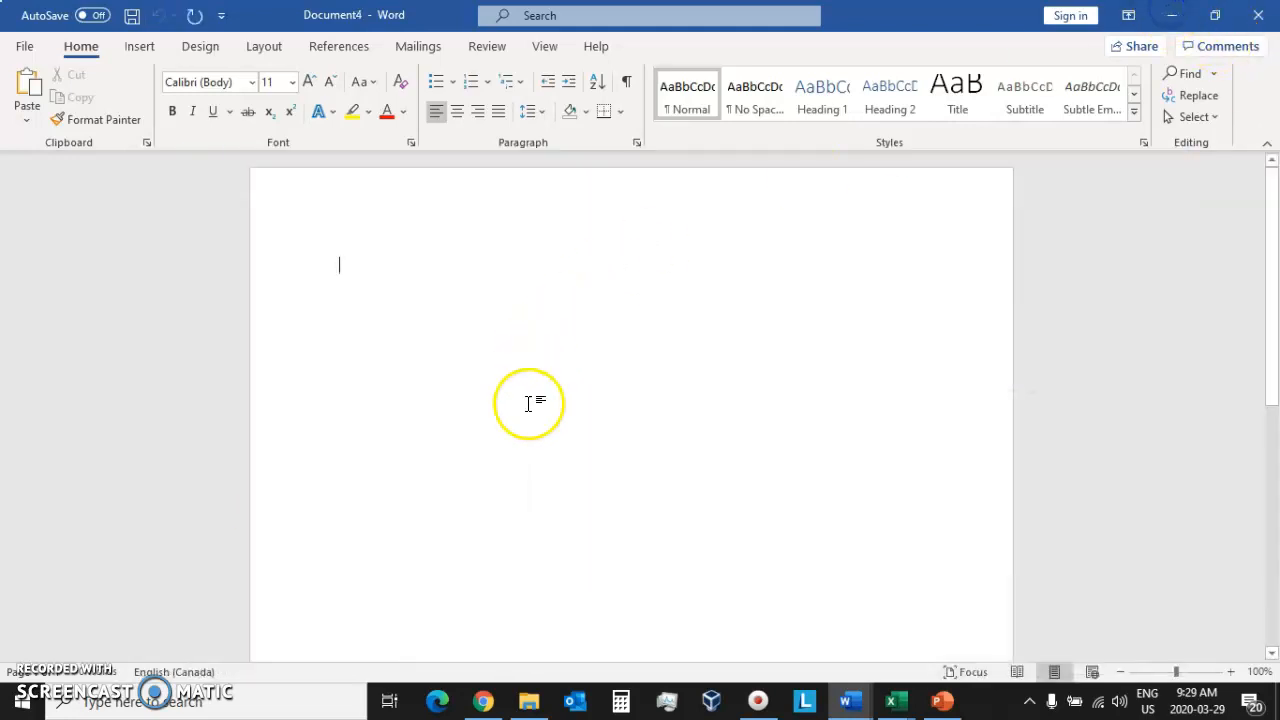
pyautogui.click(483, 700)
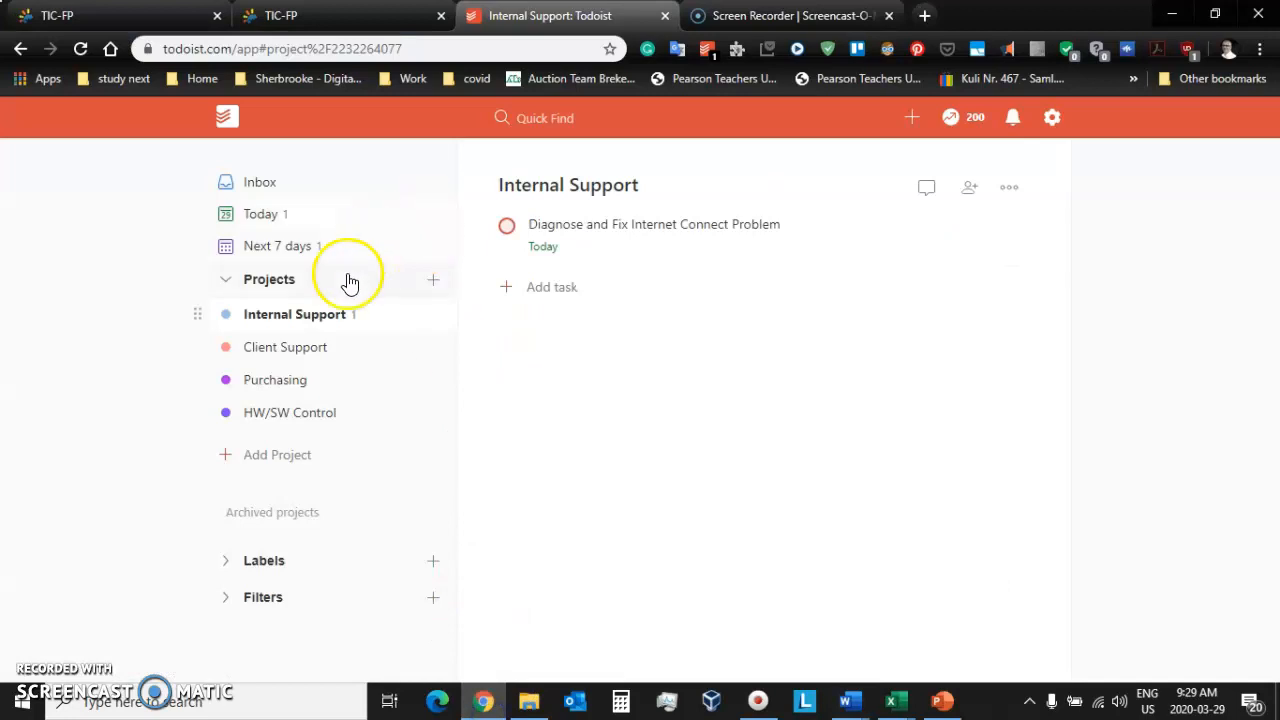
pyautogui.click(307, 347)
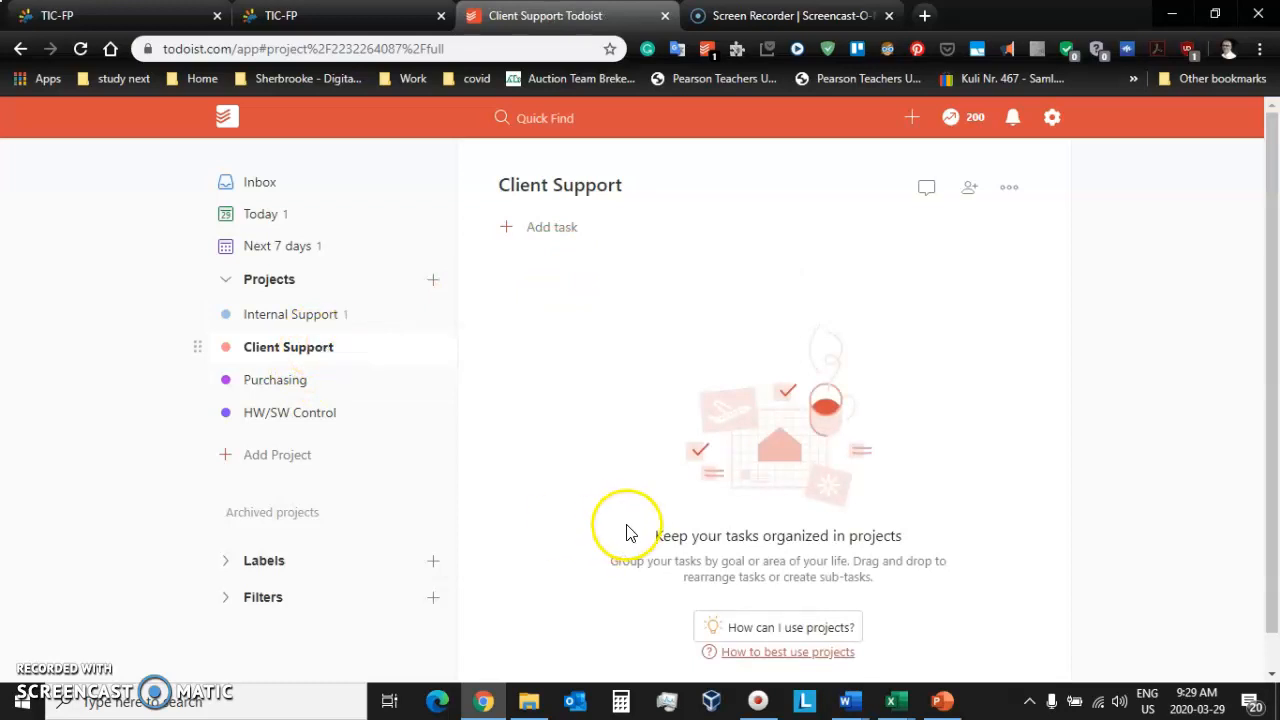
# Switch to Document5 in Word and paste the Client Support screenshot below the Internal Support one.
pyautogui.click(855, 702)
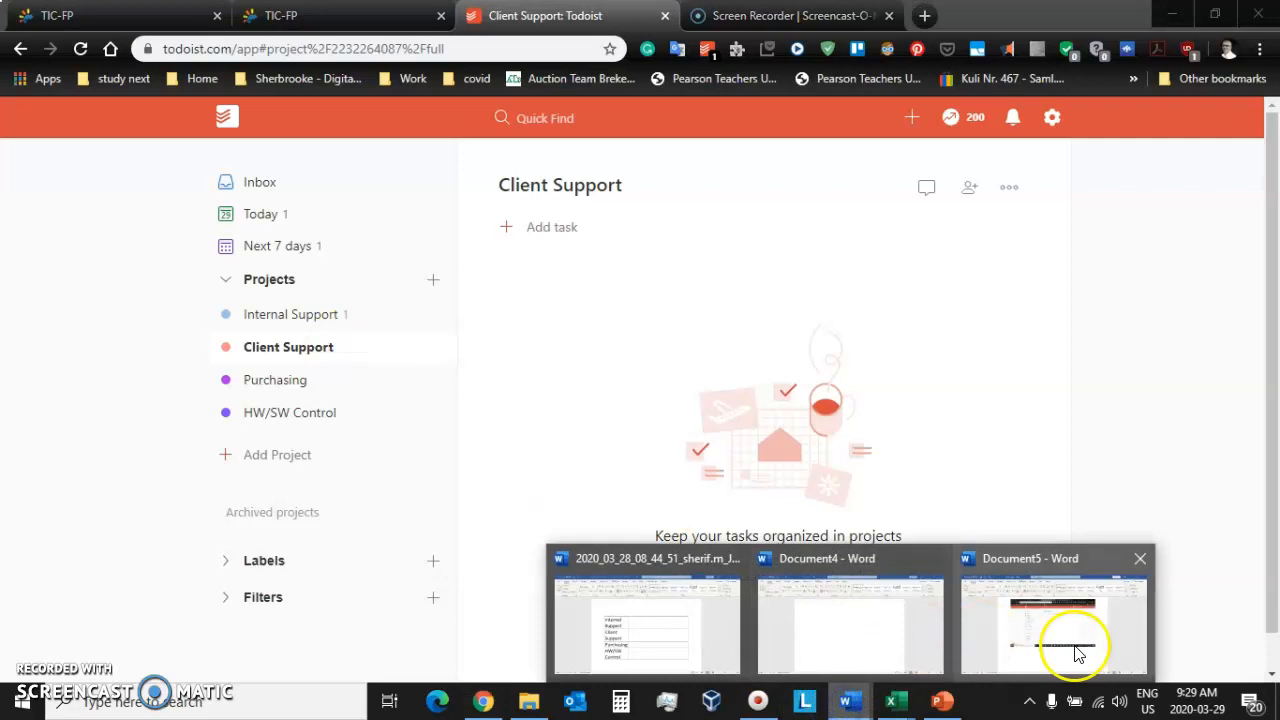
pyautogui.click(1065, 580)
pyautogui.rightClick(418, 541)
pyautogui.click(463, 330)
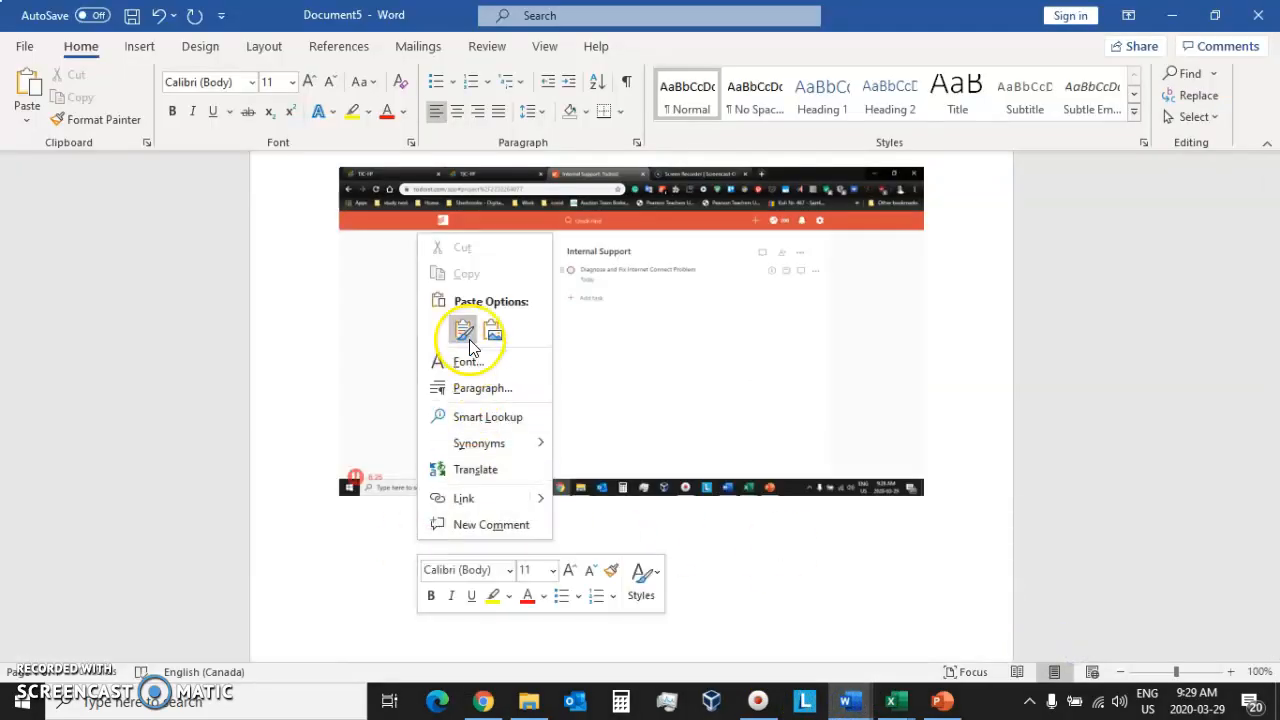
# Review both pasted project screenshots in the document, then put Word away and return to Todoist.
pyautogui.scroll(3, 580, 425)
pyautogui.scroll(-5, 606, 359)
pyautogui.scroll(3, 597, 396)
pyautogui.scroll(-4, 597, 396)
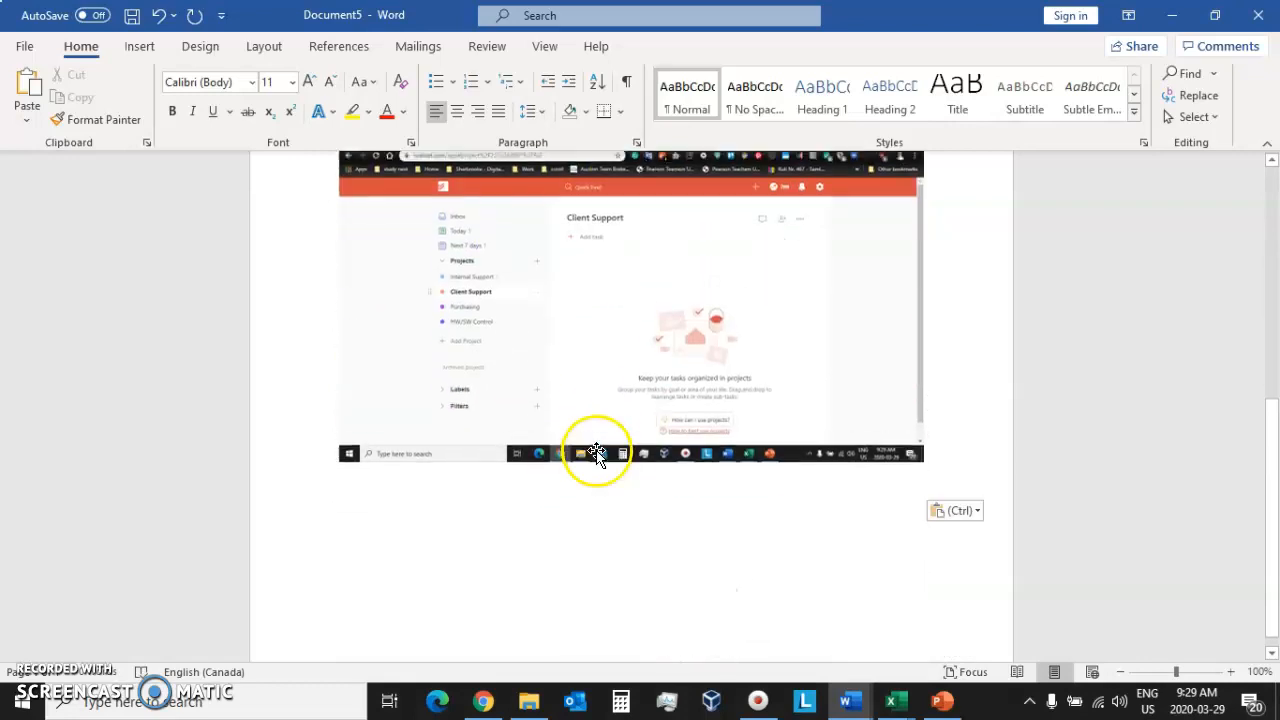
pyautogui.scroll(2, 534, 457)
pyautogui.scroll(5, 535, 463)
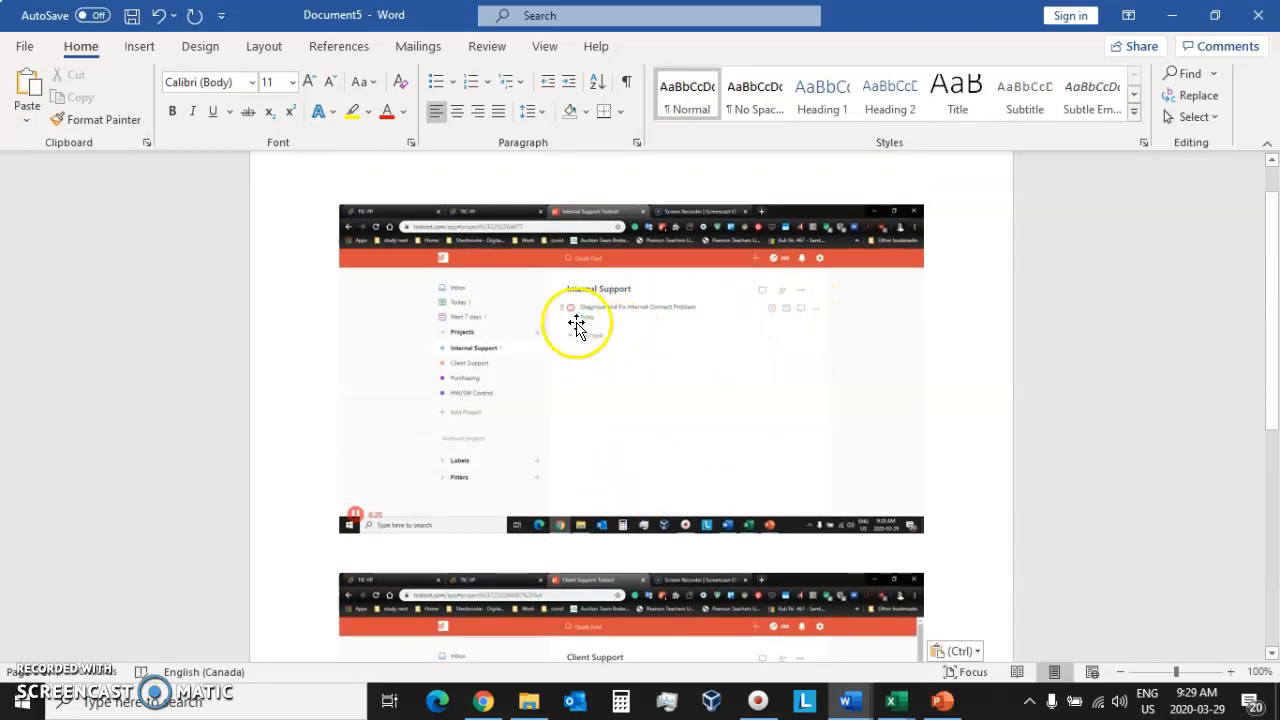
pyautogui.scroll(-3, 600, 470)
pyautogui.scroll(-1, 616, 508)
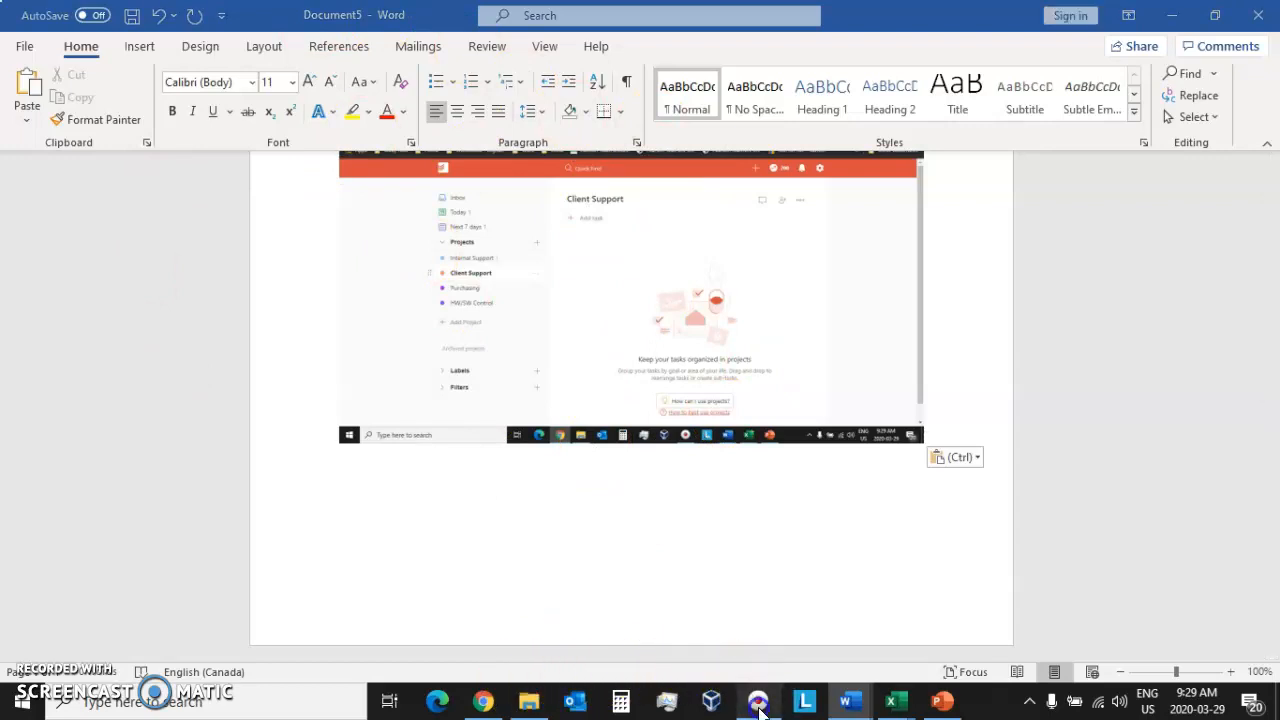
pyautogui.click(1174, 15)
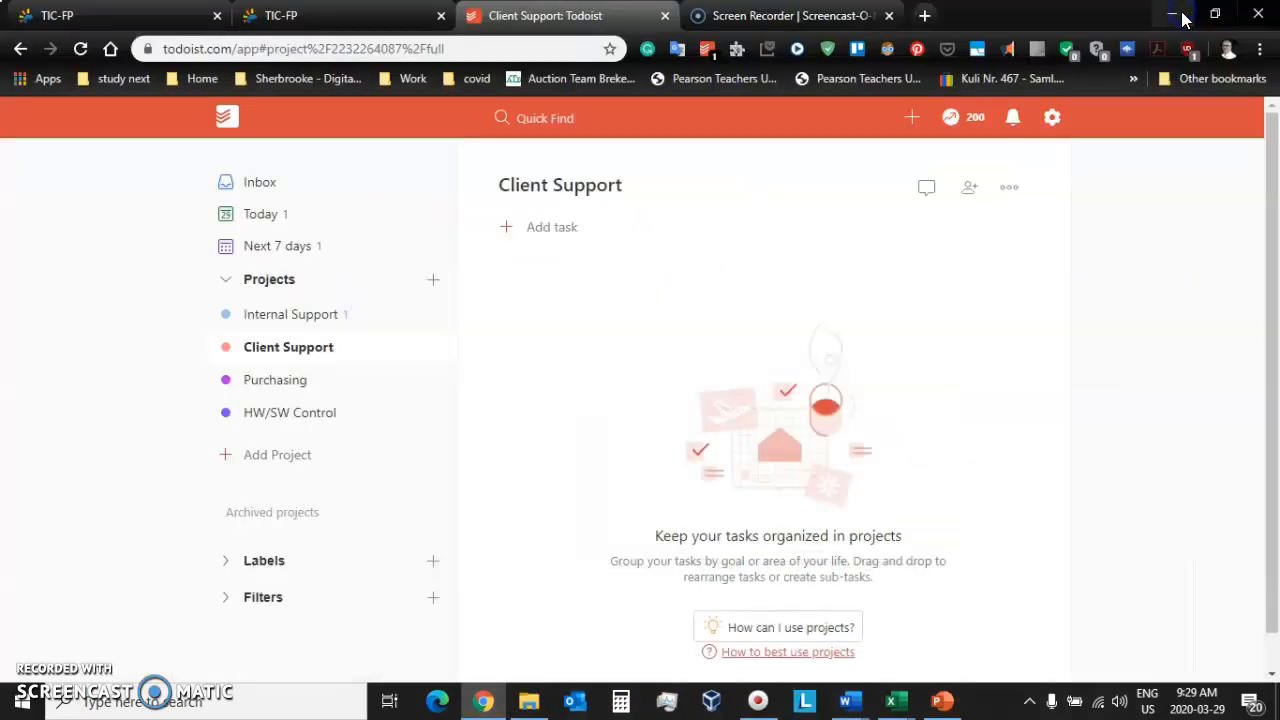